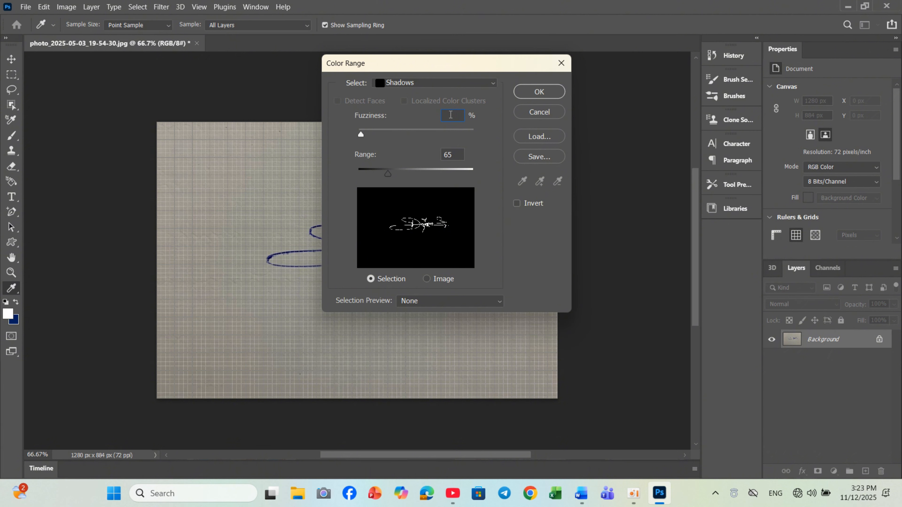
# Set the fuzziness of the Shadows colour range to 0% and apply the selection
pyautogui.write('0')
pyautogui.click(542, 92)
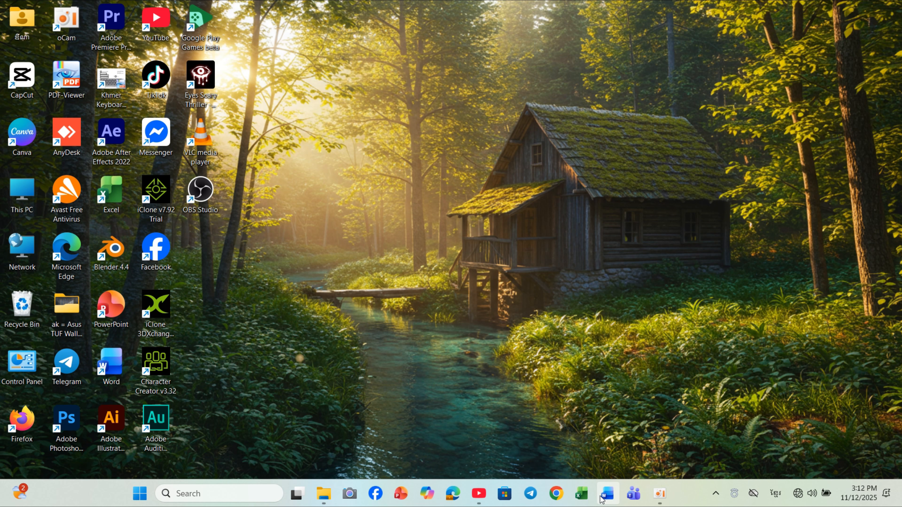
# Open Word in a maximized window and create a blank document
pyautogui.click(607, 494)
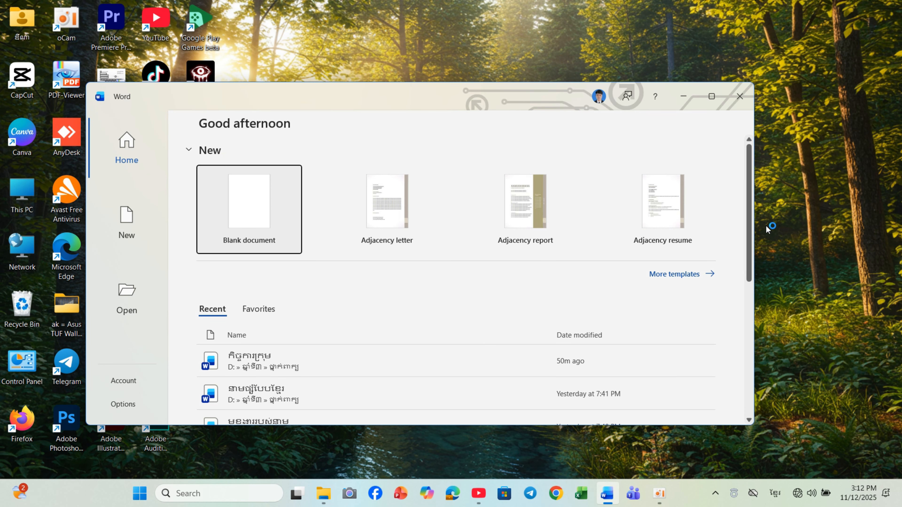
pyautogui.click(711, 96)
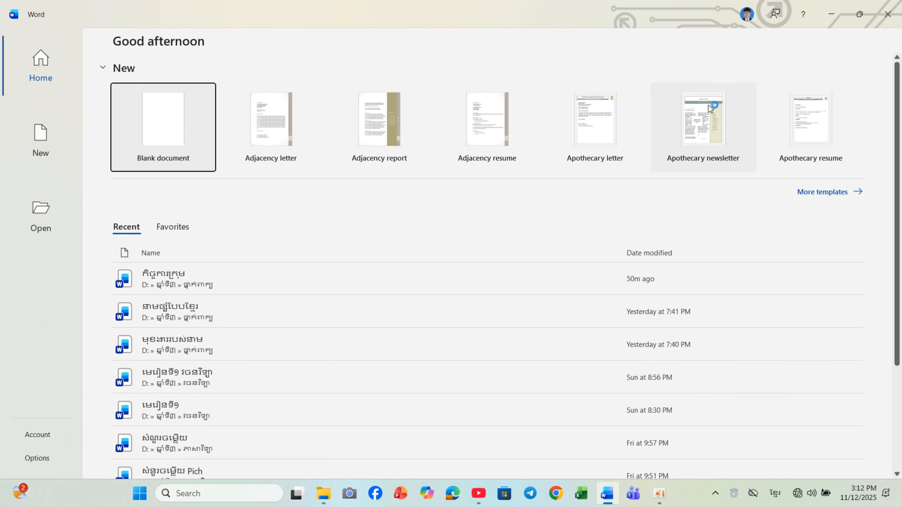
pyautogui.click(177, 142)
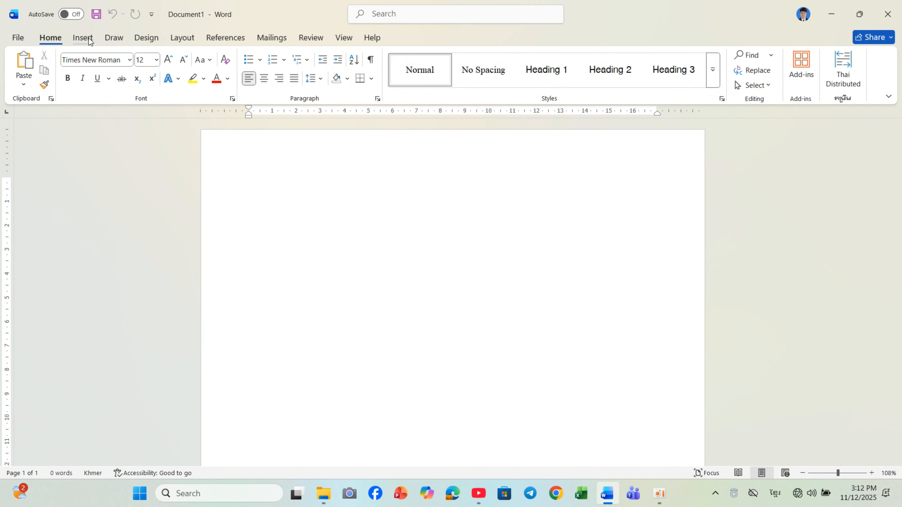
# Insert the grey-background signature picture photo_2025-05-03_19-54-30 from the រូបភាព folder on New Volume (D:)
pyautogui.click(85, 38)
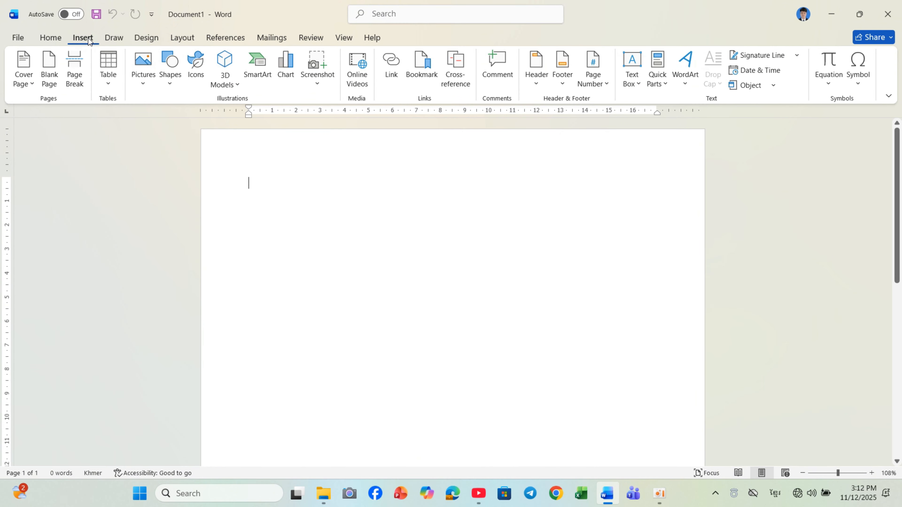
pyautogui.click(144, 85)
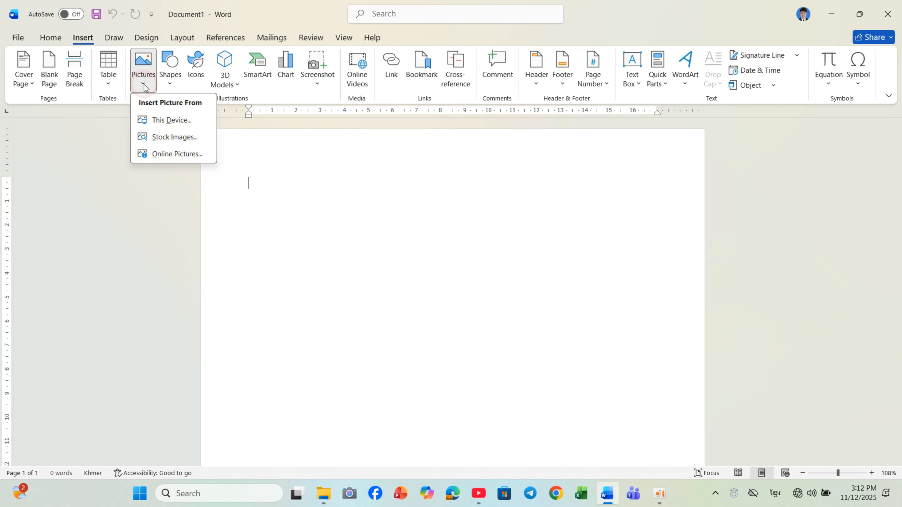
pyautogui.click(177, 117)
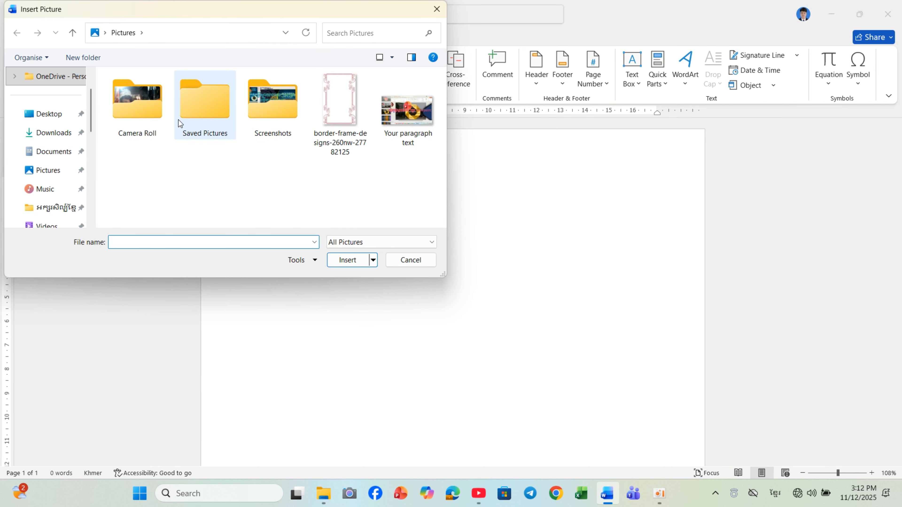
pyautogui.scroll(-5, 64, 178)
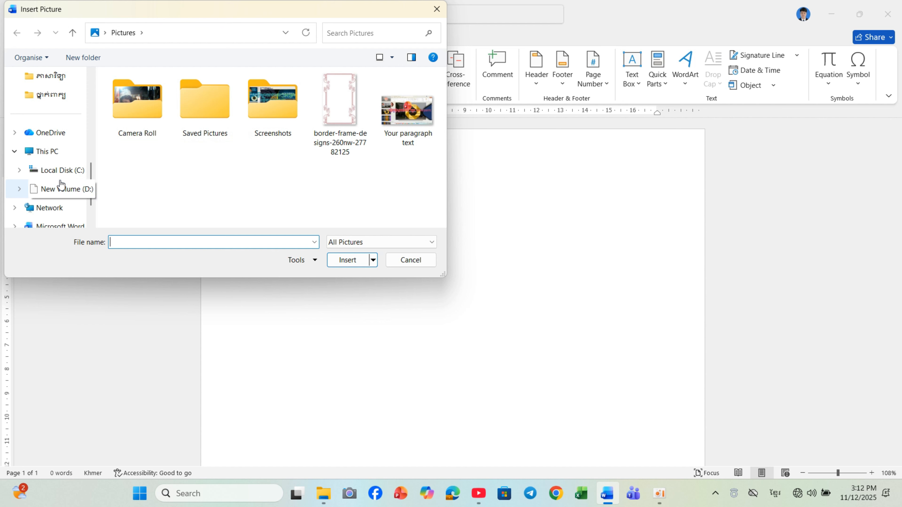
pyautogui.click(60, 189)
pyautogui.click(61, 188)
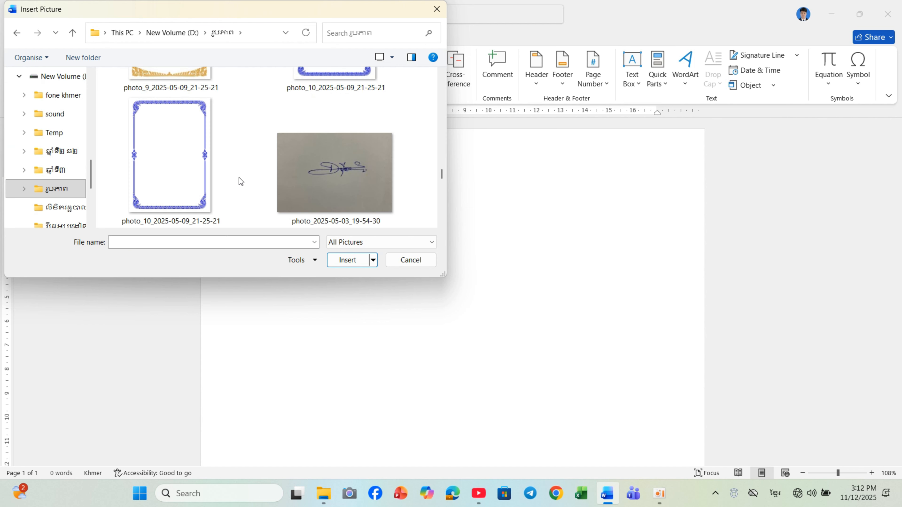
pyautogui.doubleClick(308, 172)
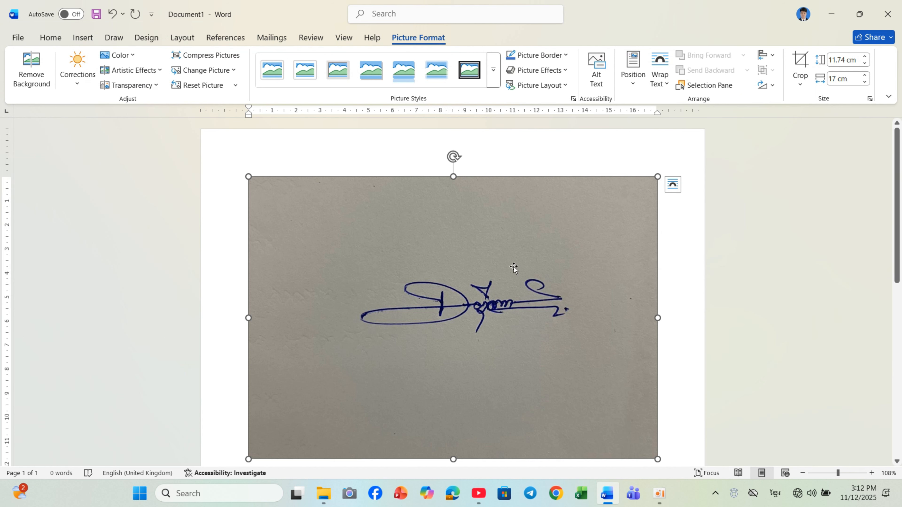
# Start Remove Background on the signature picture and mark the stroke ends and dot at the signature's right end as areas to keep
pyautogui.click(31, 80)
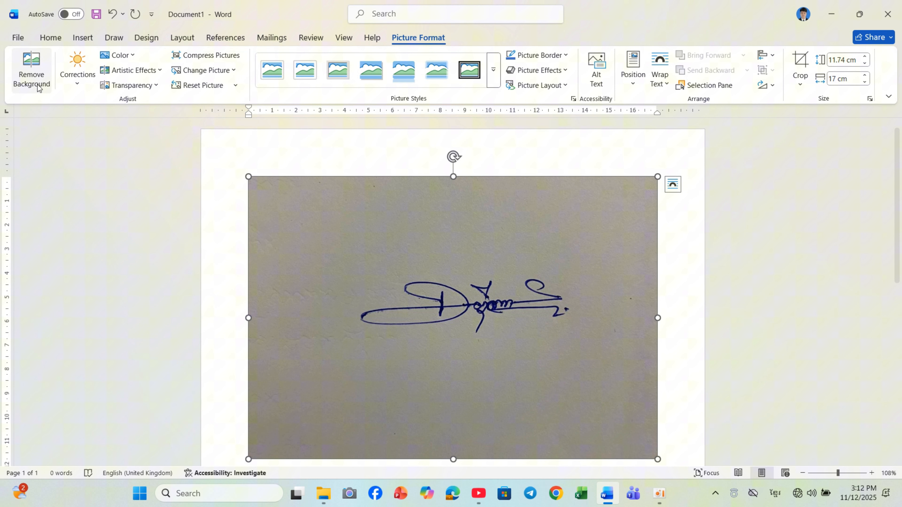
pyautogui.click(36, 87)
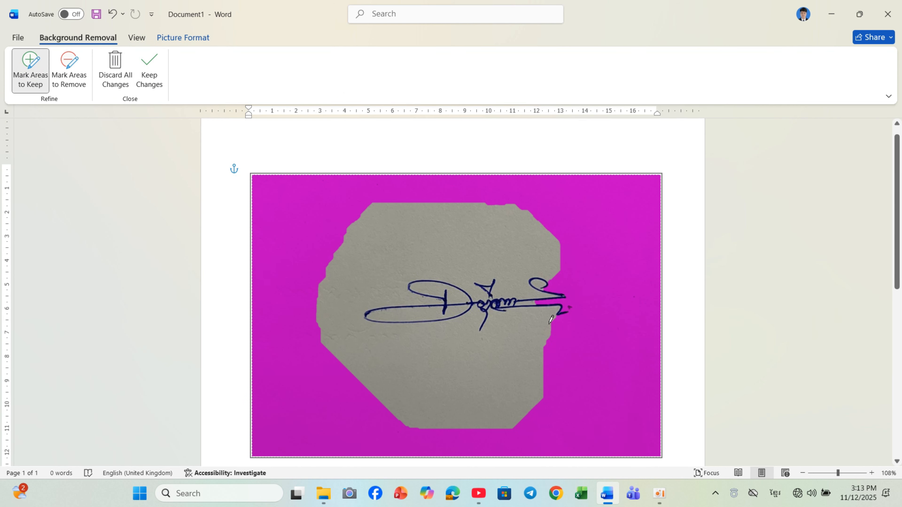
pyautogui.click(562, 314)
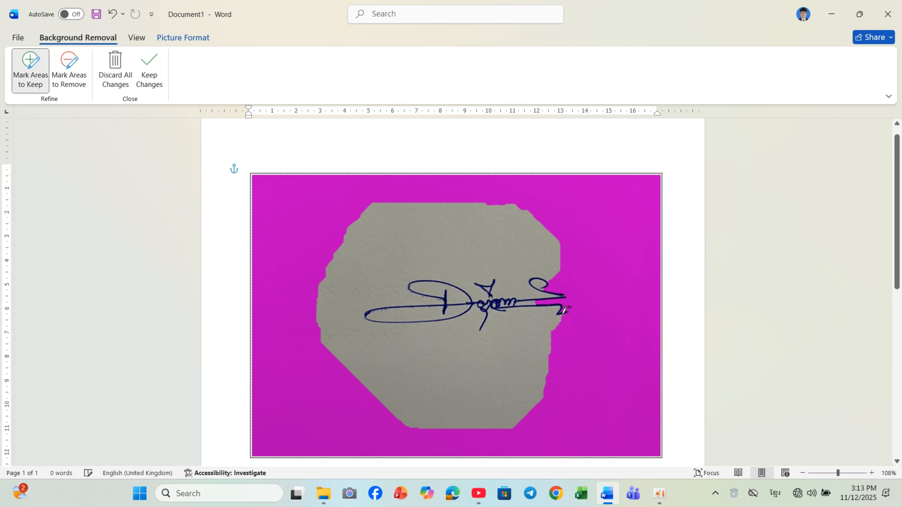
pyautogui.click(570, 307)
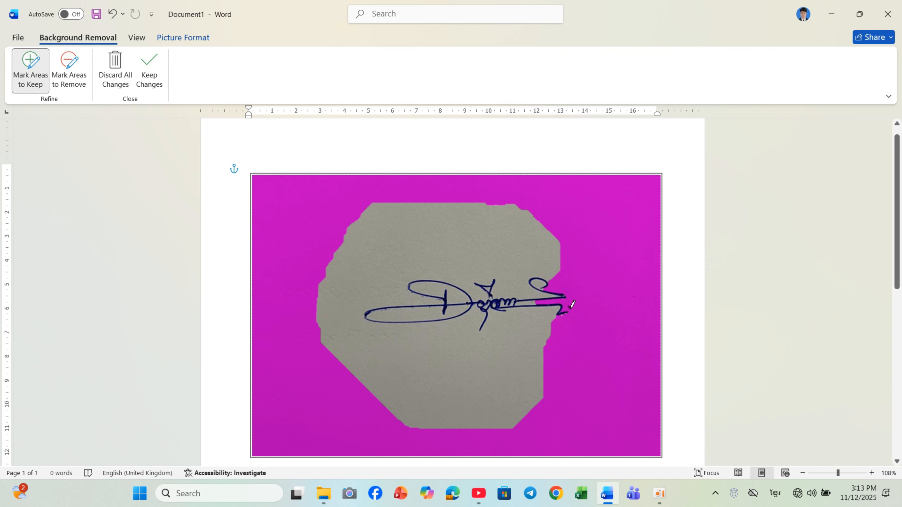
pyautogui.click(857, 474)
pyautogui.hscroll(10, 695, 360)
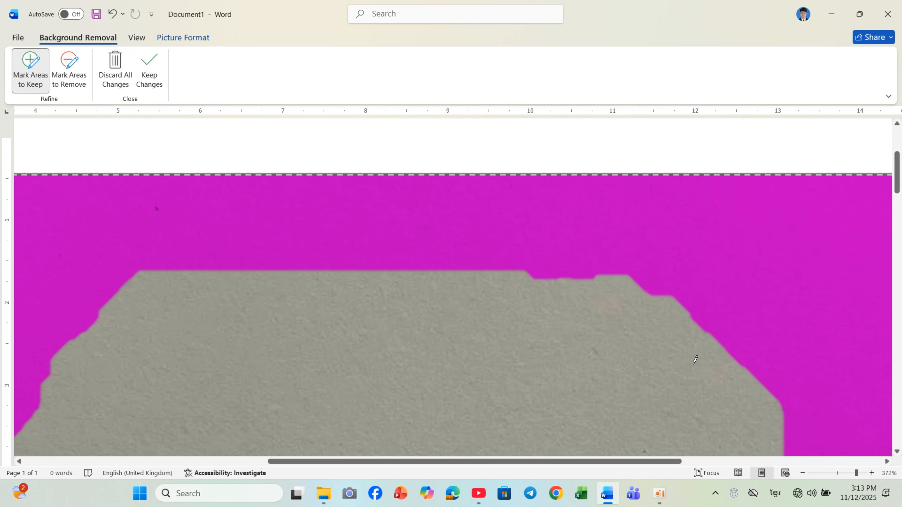
pyautogui.scroll(-10, 695, 360)
pyautogui.scroll(-5, 695, 360)
pyautogui.scroll(6, 695, 360)
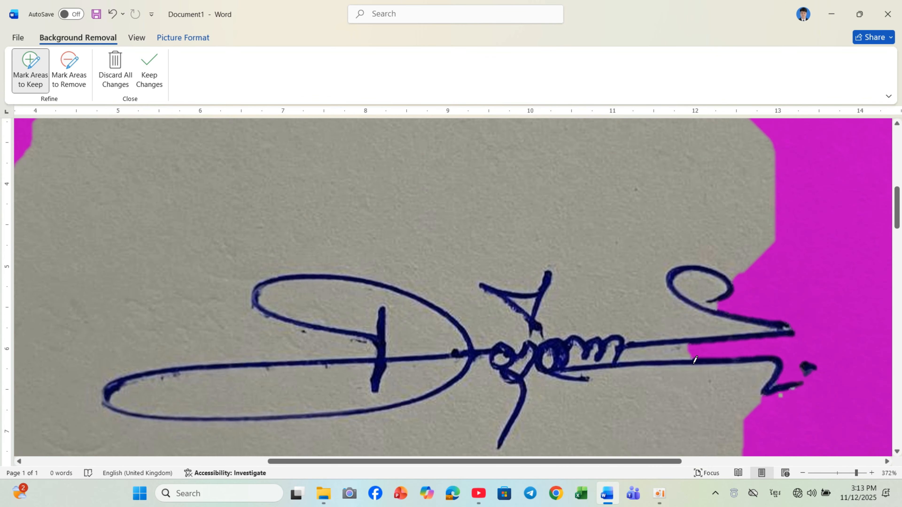
pyautogui.moveTo(768, 339); pyautogui.dragTo(797, 329)
pyautogui.click(809, 316)
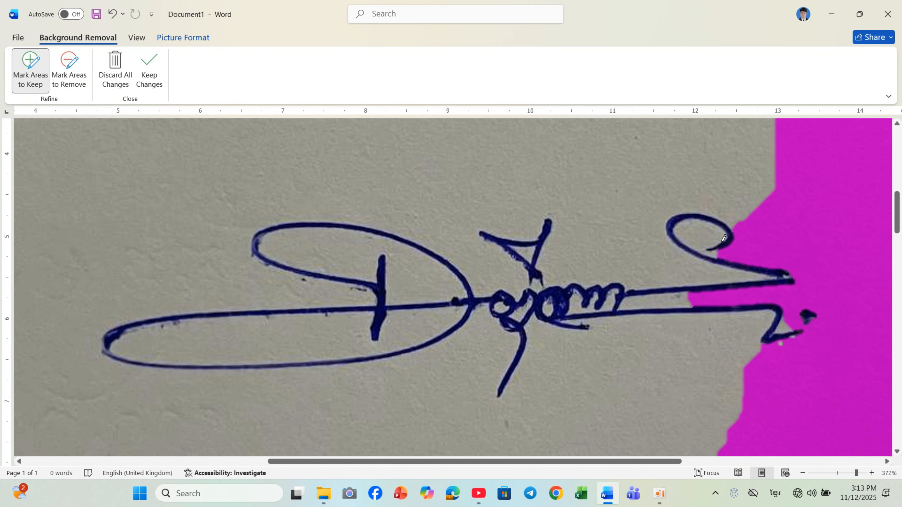
# Mark the paper around the signature and inside its large loops as areas to remove, and finish the background removal
pyautogui.click(69, 71)
pyautogui.moveTo(107, 138); pyautogui.dragTo(238, 126)
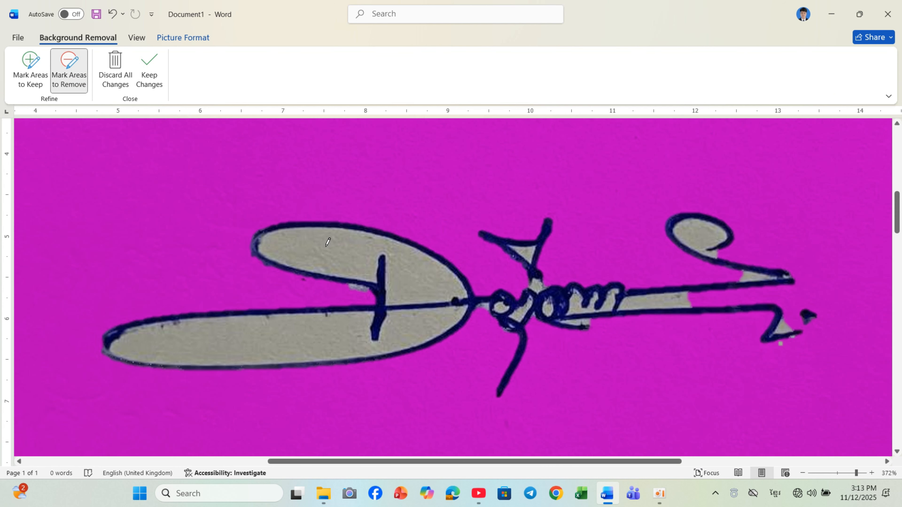
pyautogui.moveTo(328, 242); pyautogui.dragTo(344, 244)
pyautogui.moveTo(396, 256); pyautogui.dragTo(433, 287)
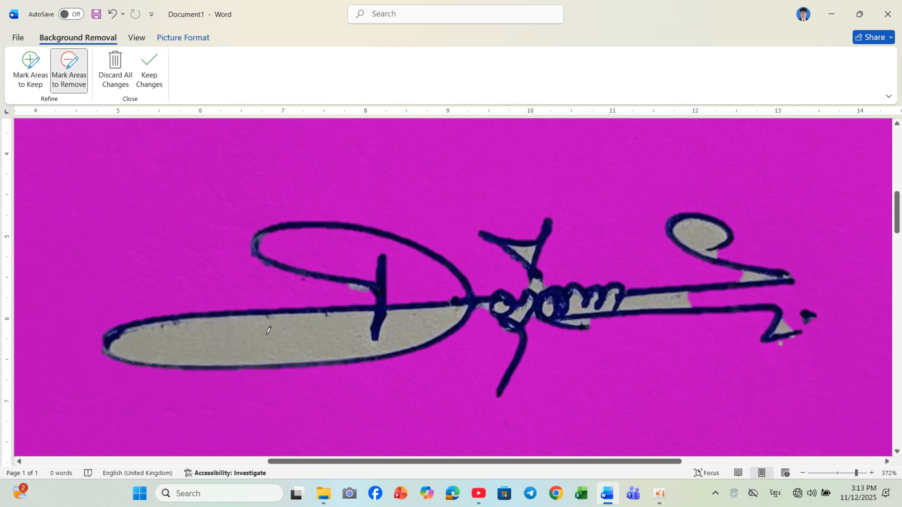
pyautogui.moveTo(269, 330); pyautogui.dragTo(331, 330)
pyautogui.moveTo(386, 329); pyautogui.dragTo(437, 318)
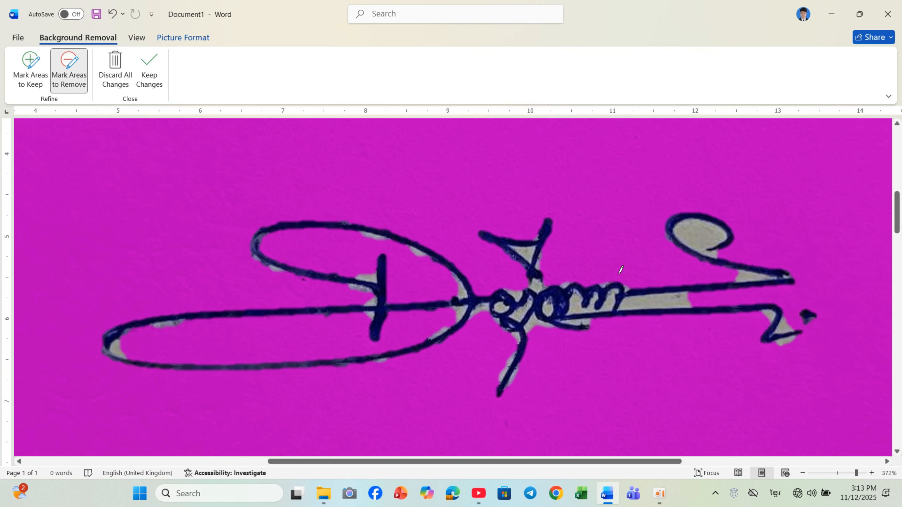
pyautogui.press('Escape')
pyautogui.click(526, 309)
# Select the cut-out signature picture and move it slightly to the right on the page
pyautogui.moveTo(856, 473); pyautogui.dragTo(834, 470)
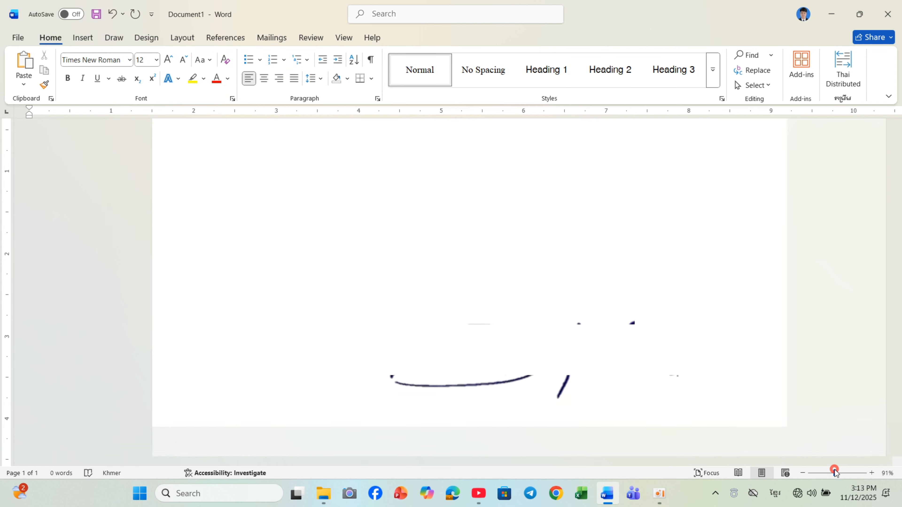
pyautogui.click(589, 334)
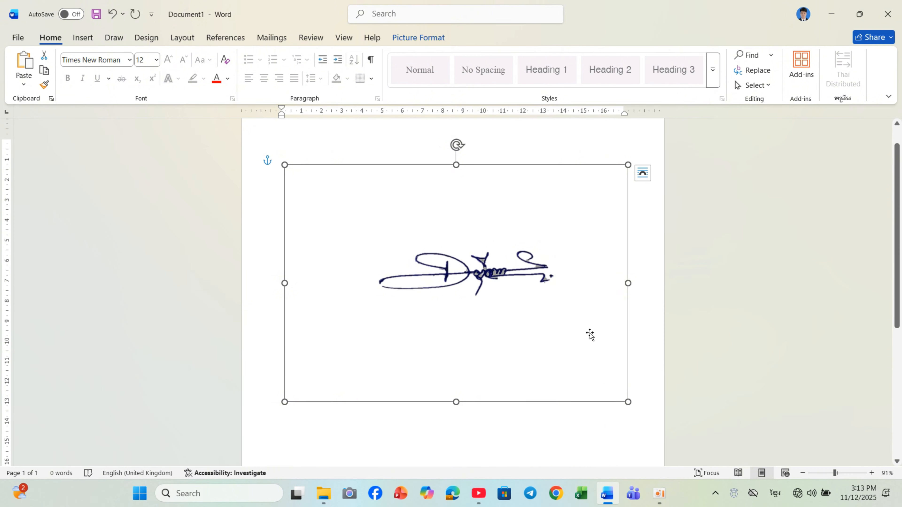
pyautogui.doubleClick(536, 397)
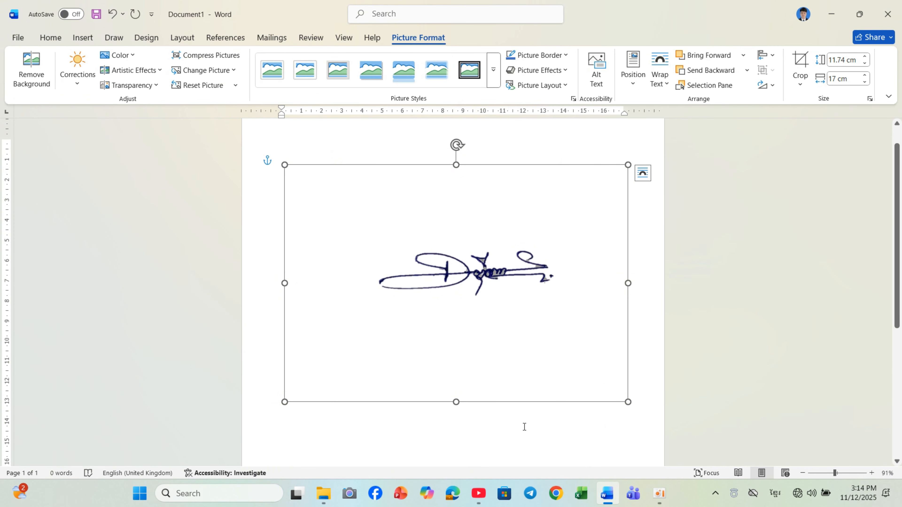
pyautogui.moveTo(536, 402)
pyautogui.mouseDown()
pyautogui.moveTo(572, 404)
pyautogui.moveTo(550, 420)
pyautogui.moveTo(537, 404)
pyautogui.moveTo(545, 401)
pyautogui.mouseUp()
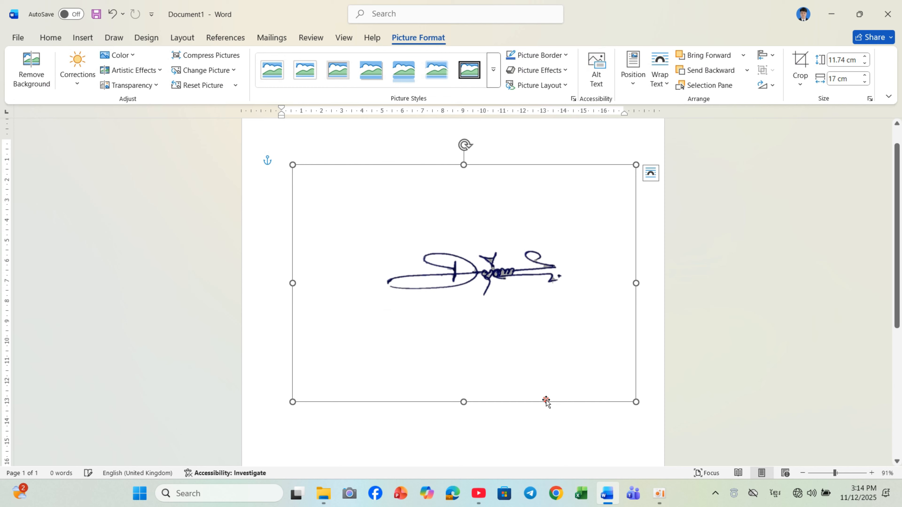
# Switch to Photoshop and open the grey-background photo_2025-05-03_19-54-30 from the រូបភាព folder on New Volume (D:)
pyautogui.click(832, 15)
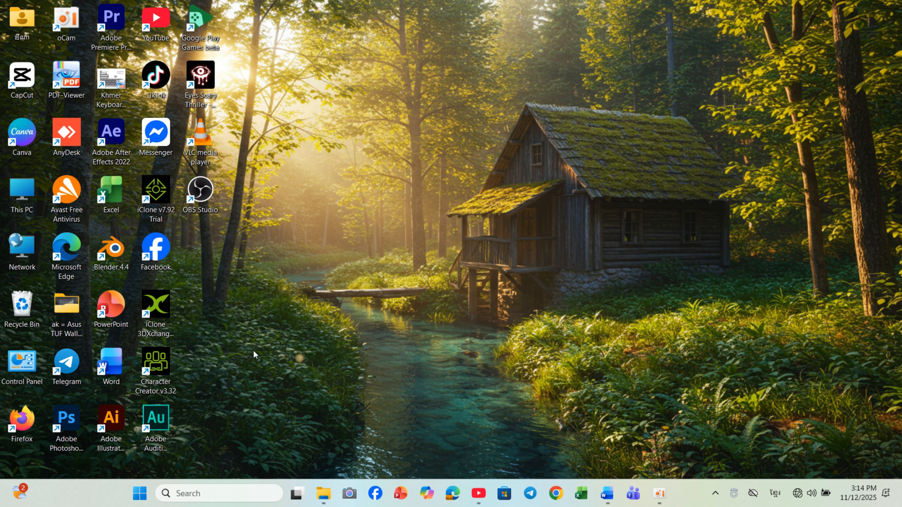
pyautogui.doubleClick(67, 429)
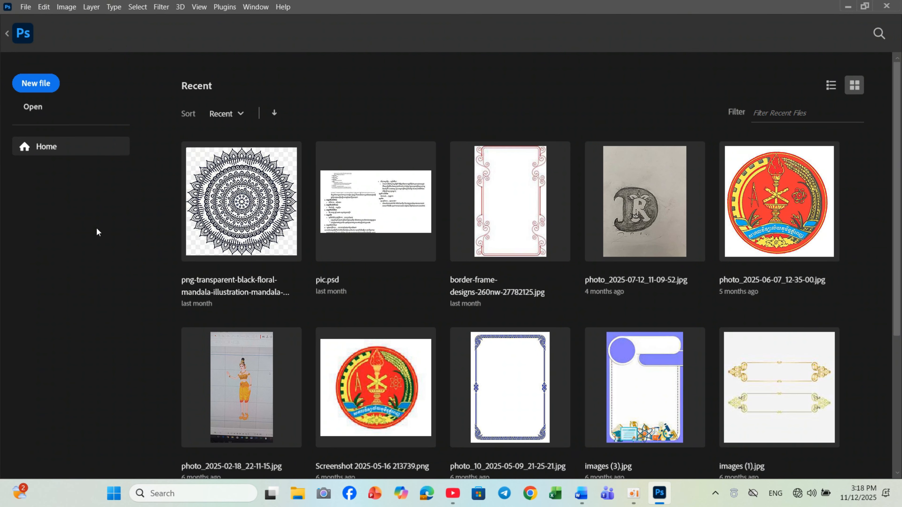
pyautogui.click(51, 105)
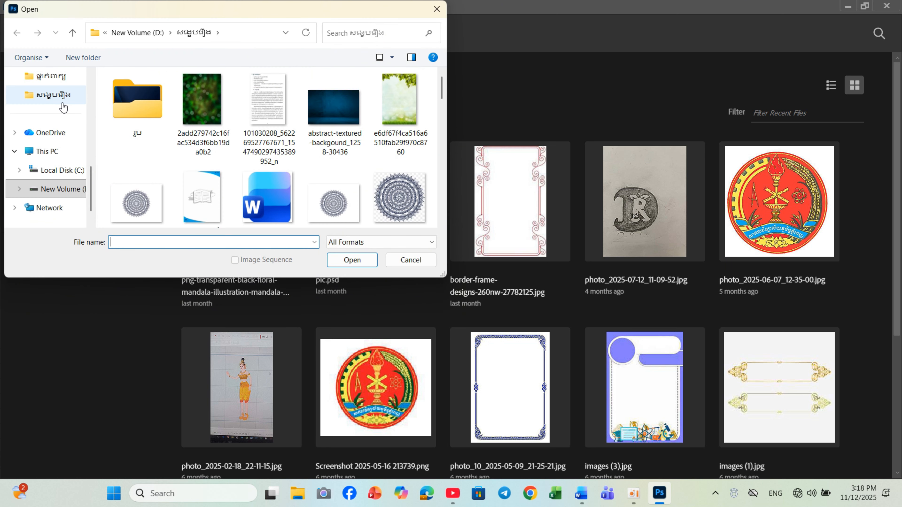
pyautogui.scroll(-3, 236, 178)
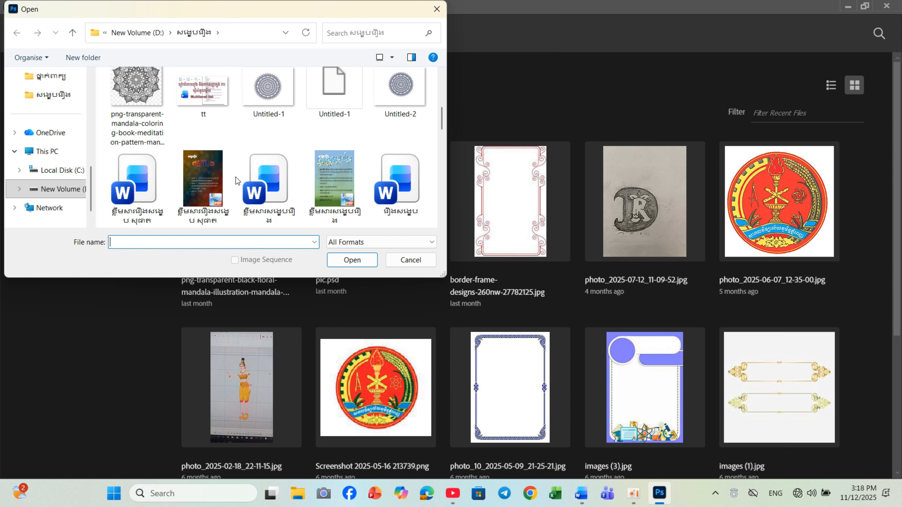
pyautogui.scroll(-3, 236, 178)
pyautogui.scroll(-3, 235, 180)
pyautogui.click(50, 75)
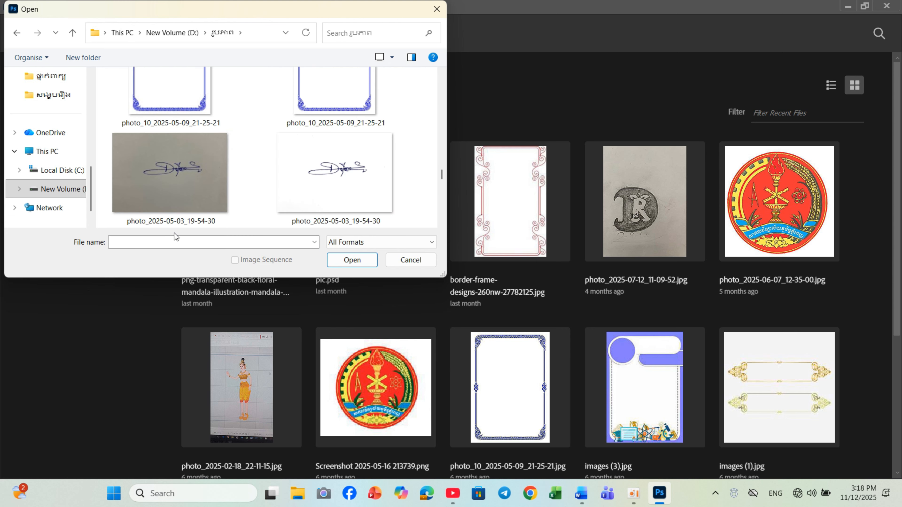
pyautogui.doubleClick(166, 185)
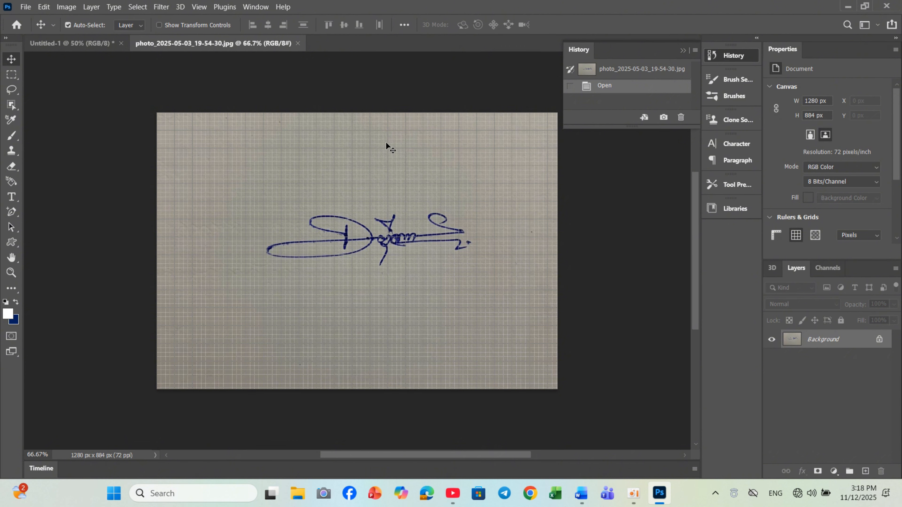
pyautogui.click(399, 180)
pyautogui.moveTo(400, 236); pyautogui.dragTo(462, 171)
pyautogui.click(579, 224)
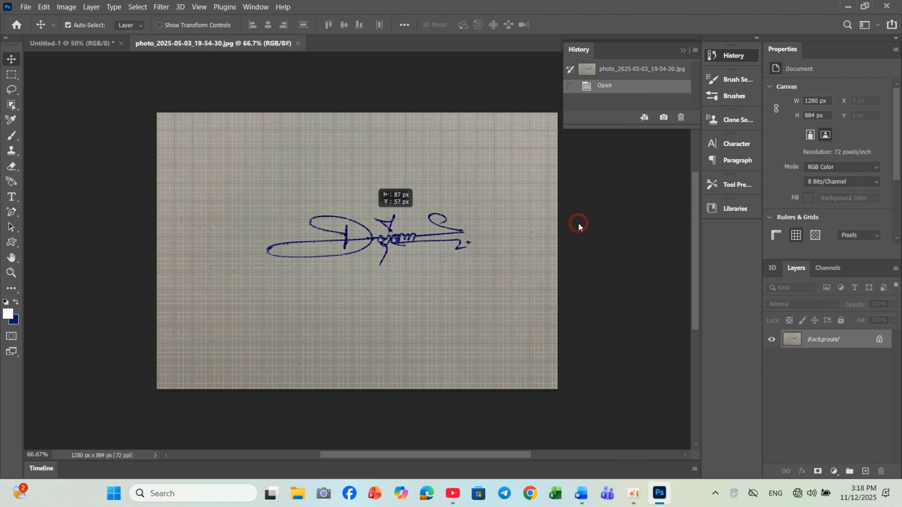
# Select the signature's dark strokes with Color Range set to Shadows, Fuzziness 30% and Range 65, and turn the selection into a layer mask
pyautogui.click(138, 7)
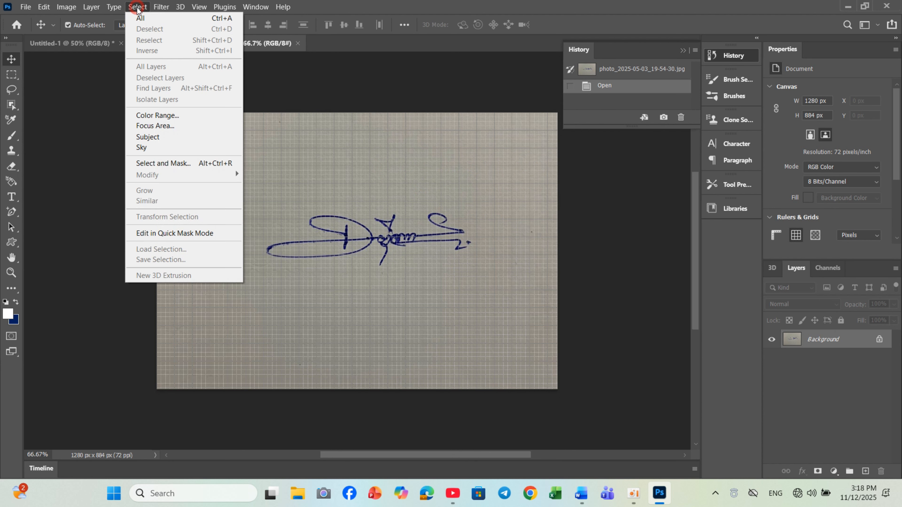
pyautogui.click(172, 119)
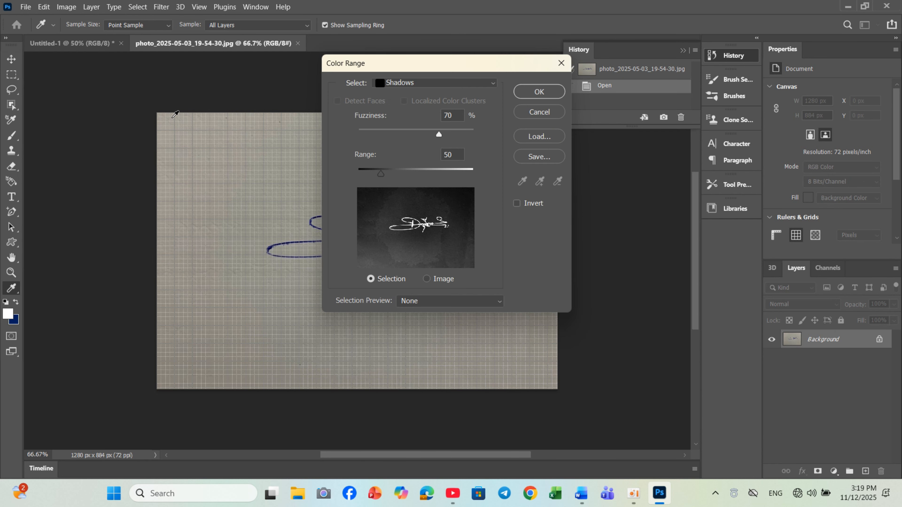
pyautogui.click(477, 85)
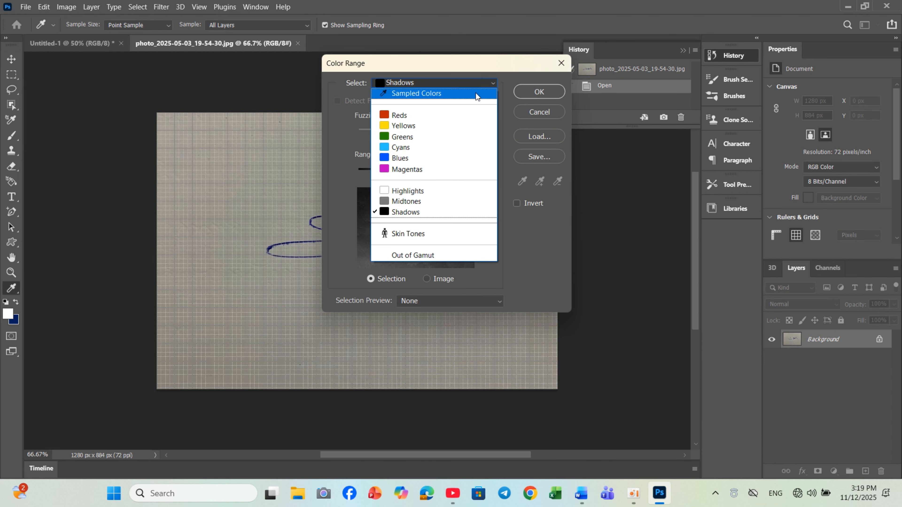
pyautogui.click(439, 212)
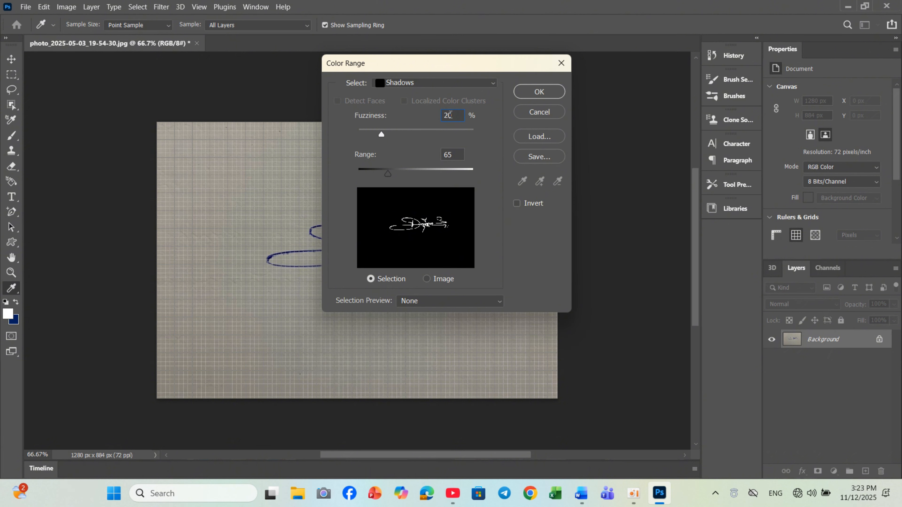
pyautogui.press('BackSpace')
pyautogui.press('BackSpace')
pyautogui.write('30')
pyautogui.click(540, 90)
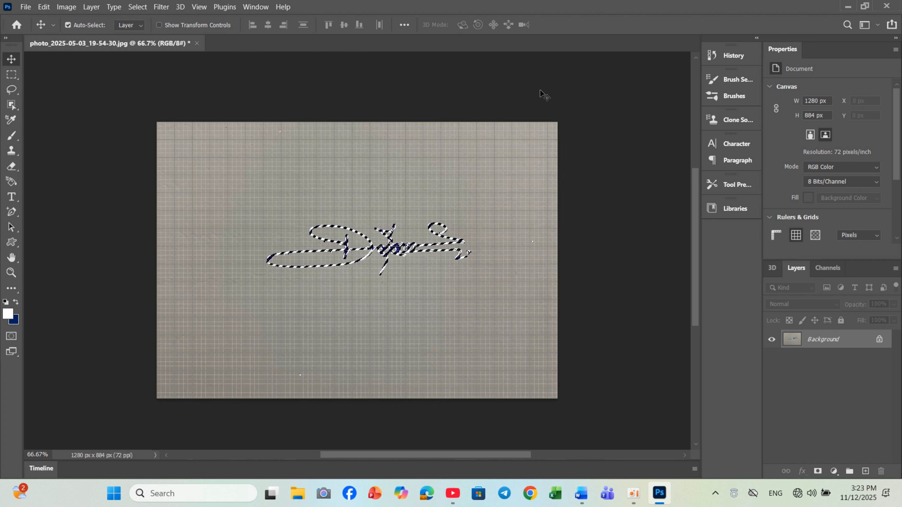
pyautogui.click(818, 472)
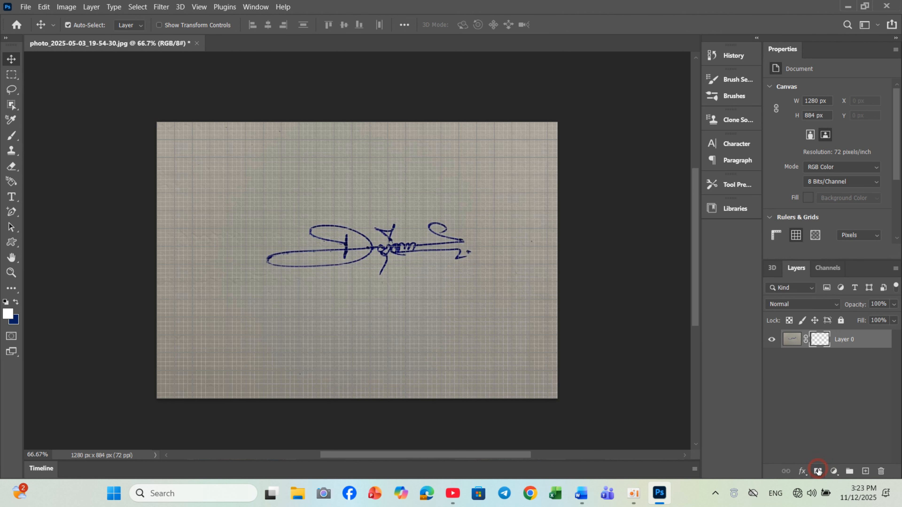
pyautogui.click(359, 261)
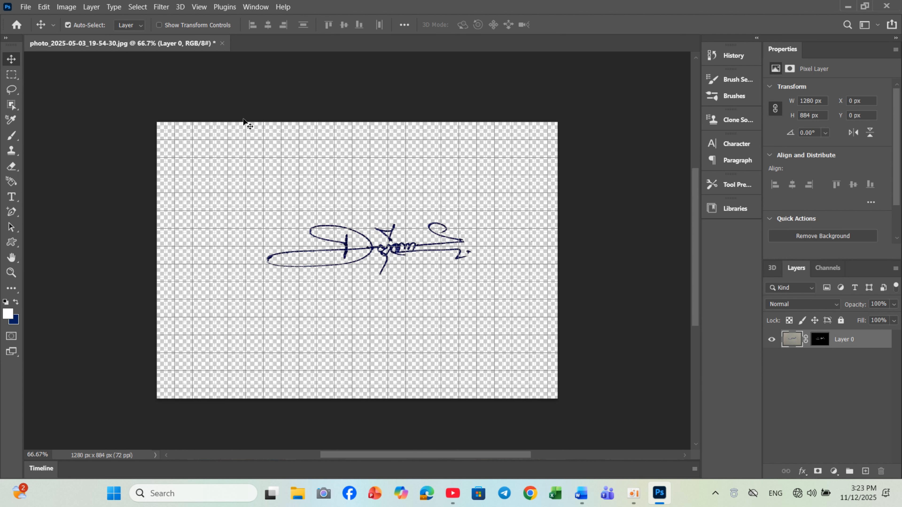
# Start an Export As of the masked signature and choose PNG as the file format
pyautogui.click(29, 9)
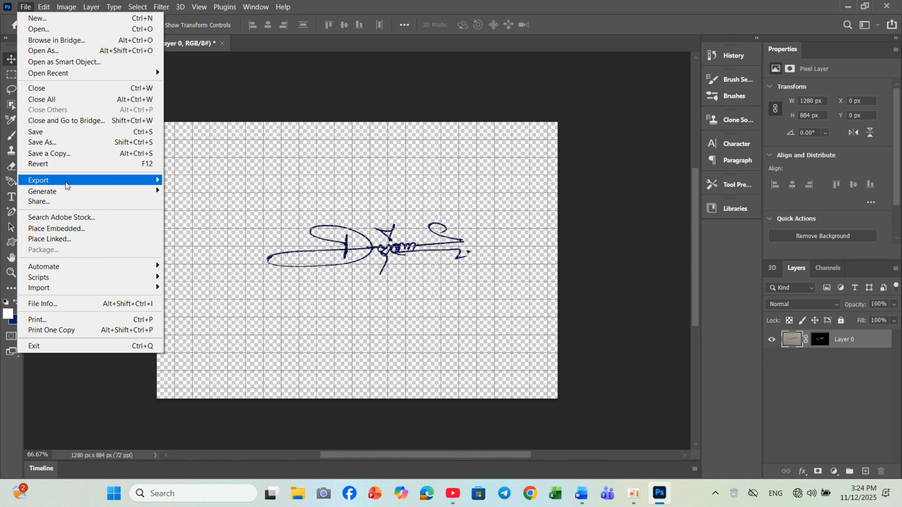
pyautogui.moveTo(67, 183)
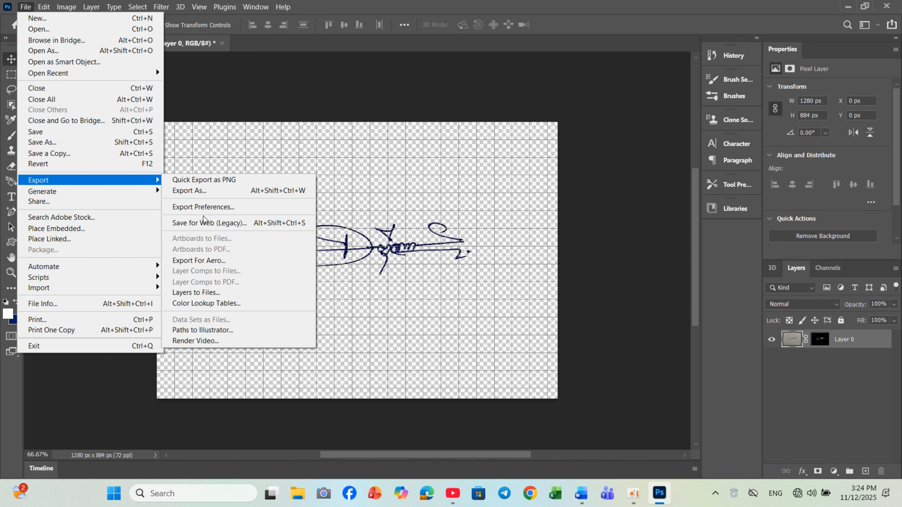
pyautogui.click(218, 194)
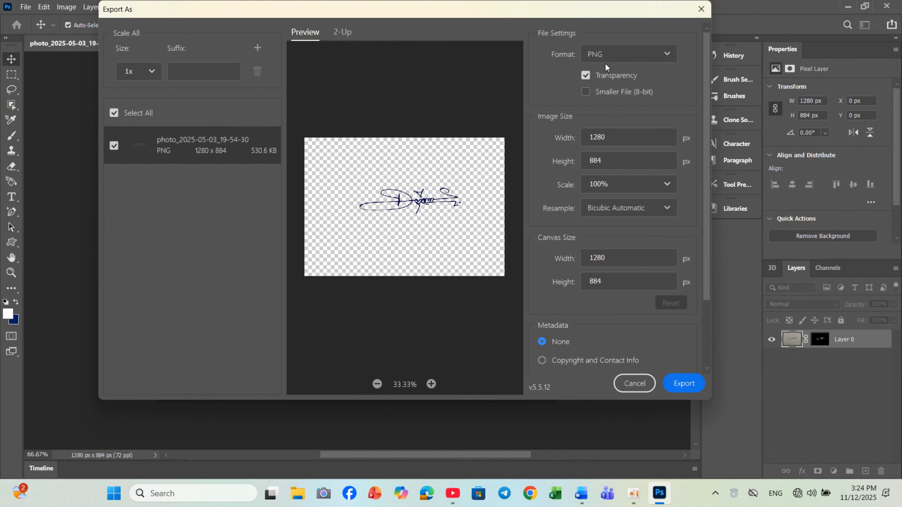
pyautogui.click(633, 54)
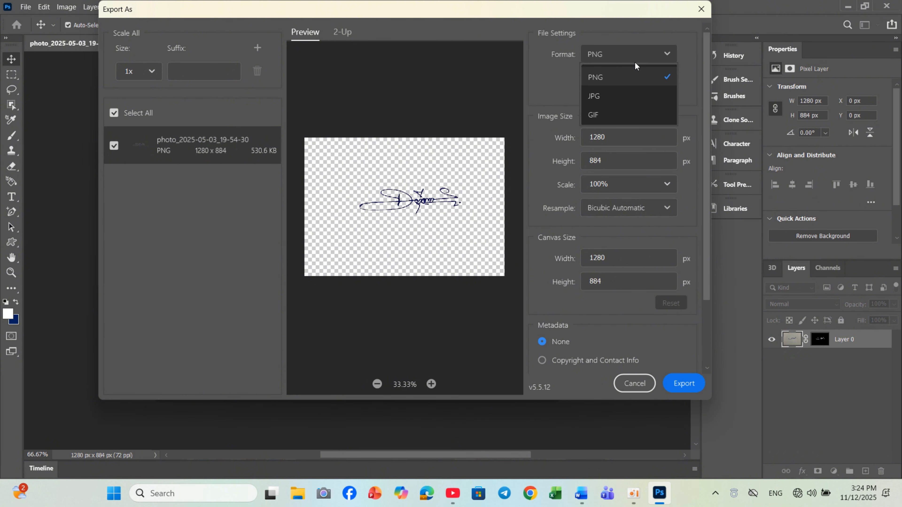
pyautogui.click(606, 77)
# Try JPG as the export format and switch back to PNG
pyautogui.click(669, 48)
pyautogui.click(634, 92)
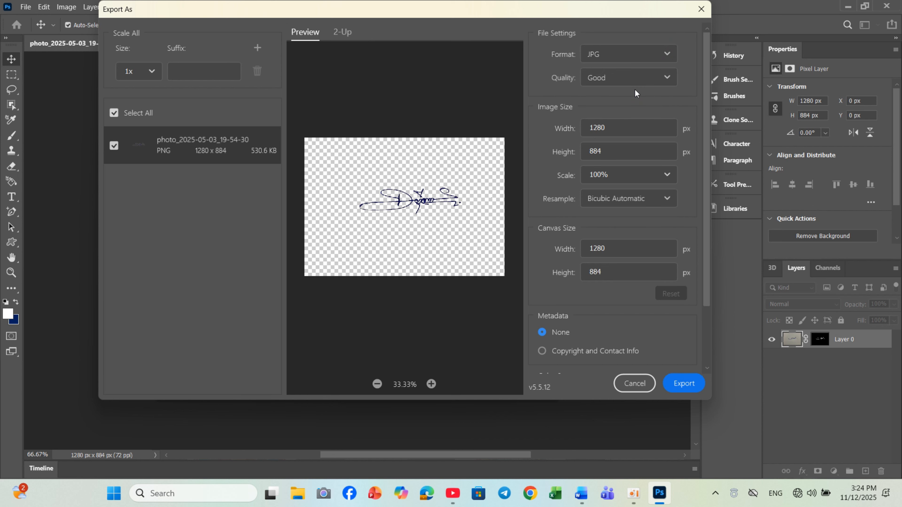
pyautogui.click(666, 54)
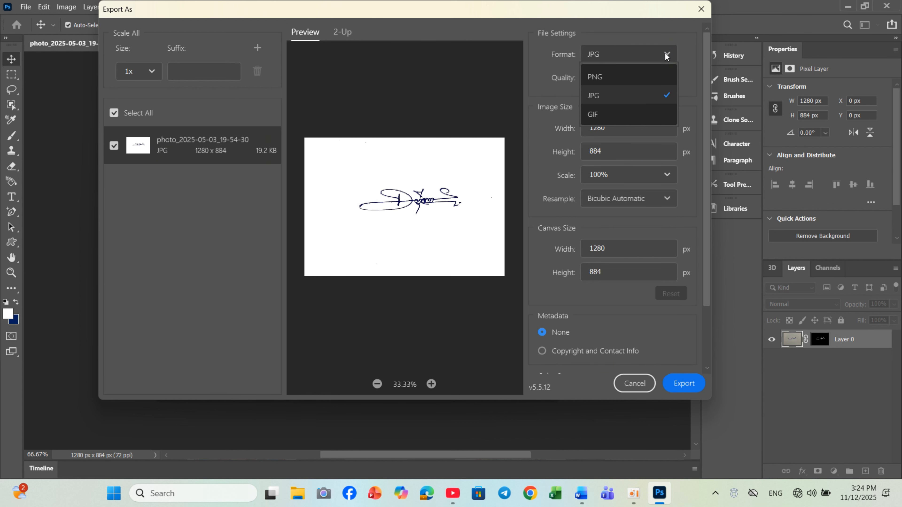
pyautogui.click(609, 76)
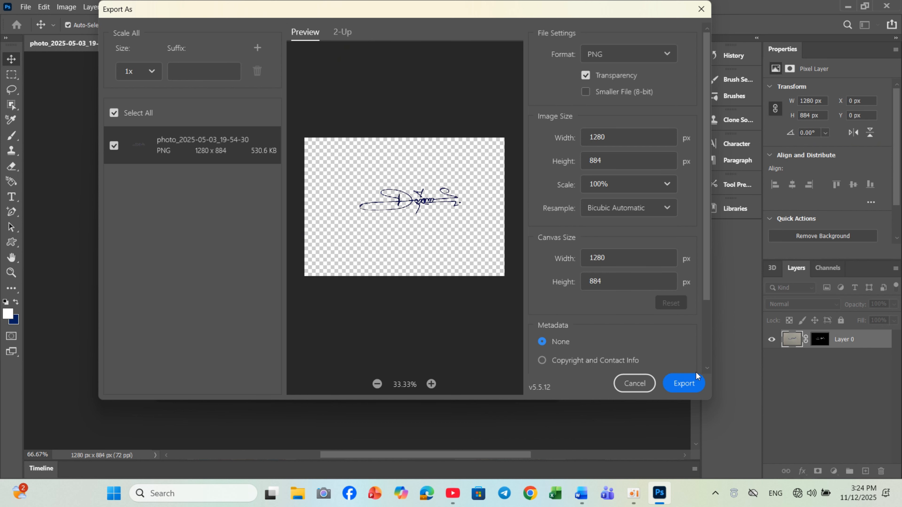
# Export the signature as photo_2025-05-03_19-54-30 in PNG format into the ឆ្នាំទី៣ folder on New Volume (D:)
pyautogui.click(689, 375)
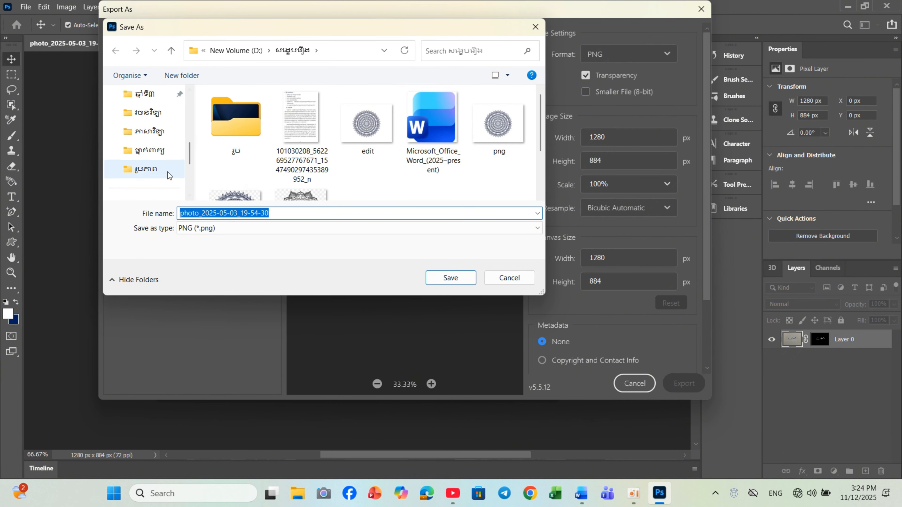
pyautogui.scroll(3, 162, 139)
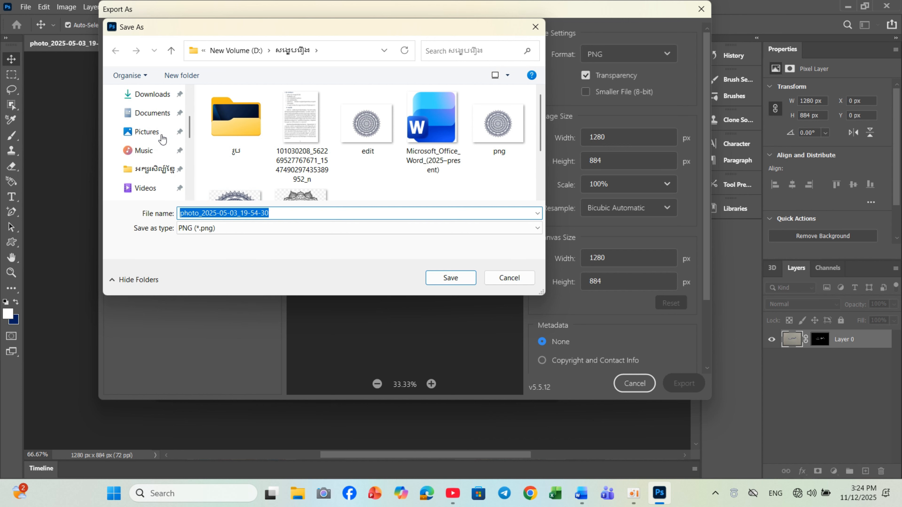
pyautogui.scroll(-1, 162, 139)
pyautogui.scroll(-2, 163, 139)
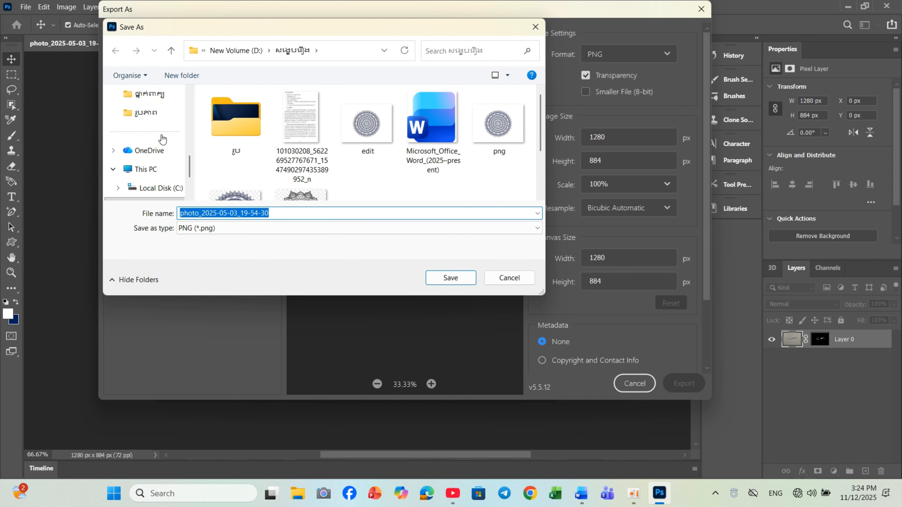
pyautogui.scroll(2, 162, 142)
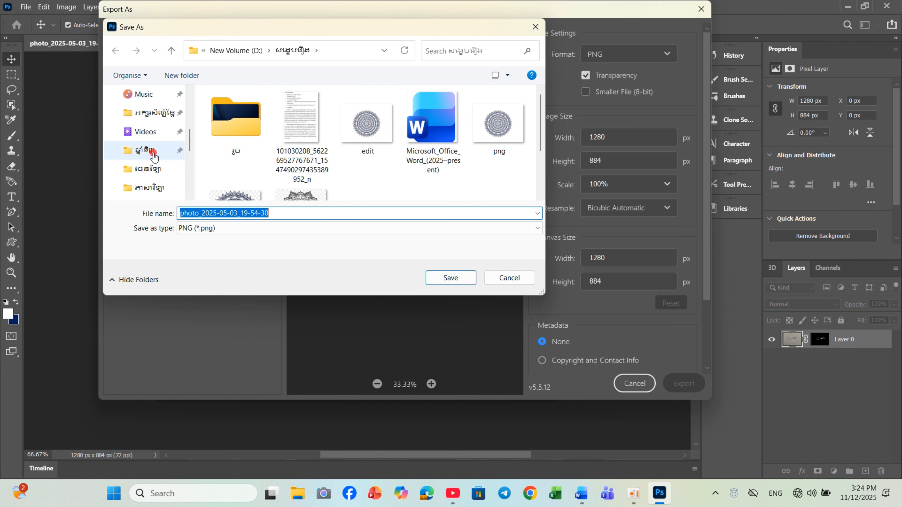
pyautogui.click(153, 155)
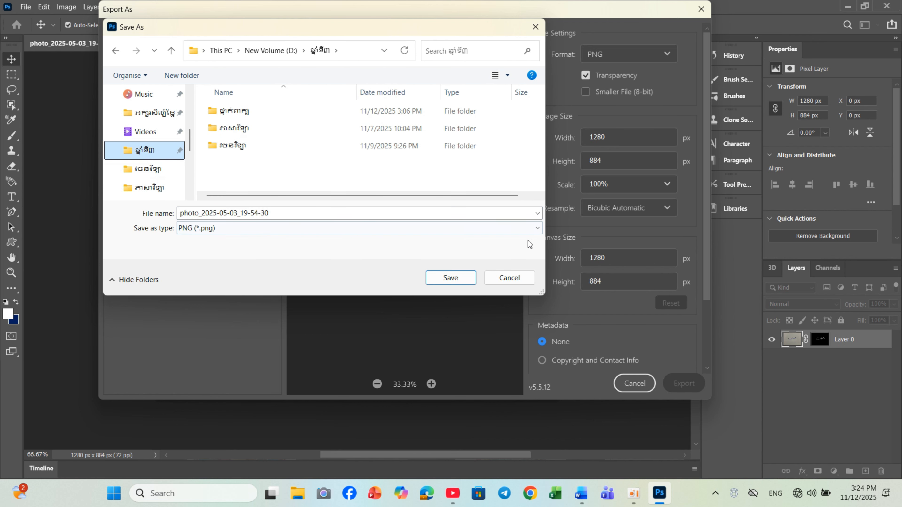
pyautogui.click(451, 277)
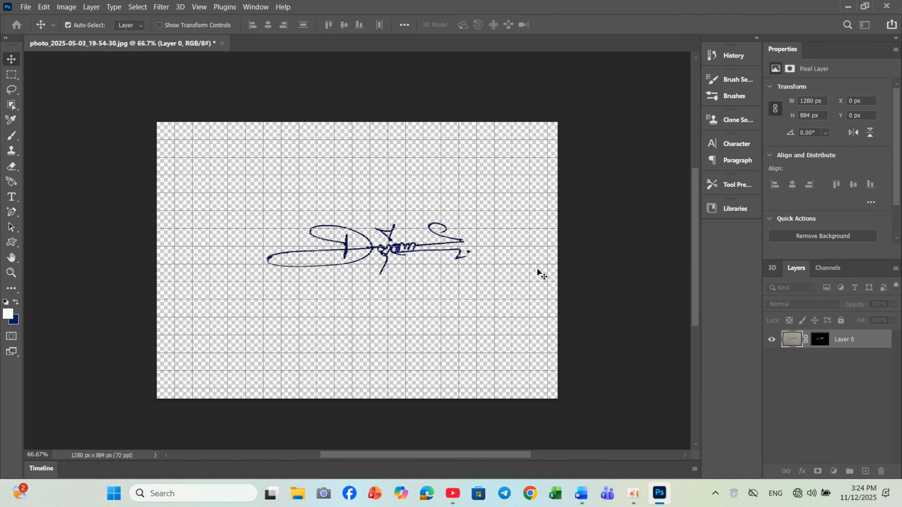
# Open the exported PNG from the ឆ្នាំទី៣ folder in File Explorer and examine the signature's strokes and transparent background up close
pyautogui.click(293, 497)
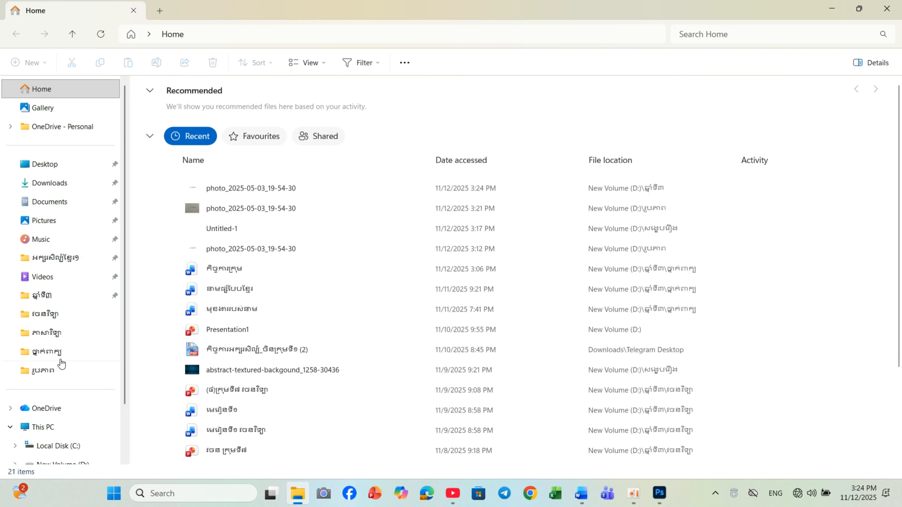
pyautogui.click(55, 304)
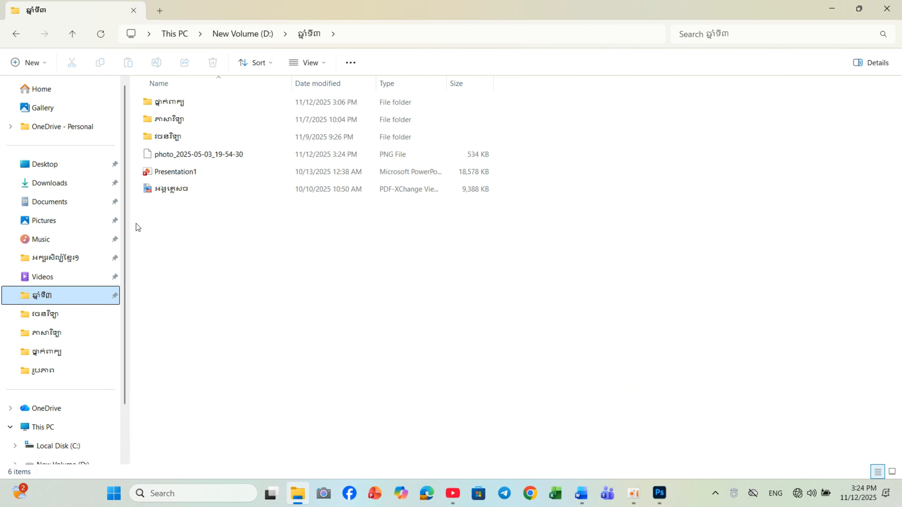
pyautogui.click(216, 155)
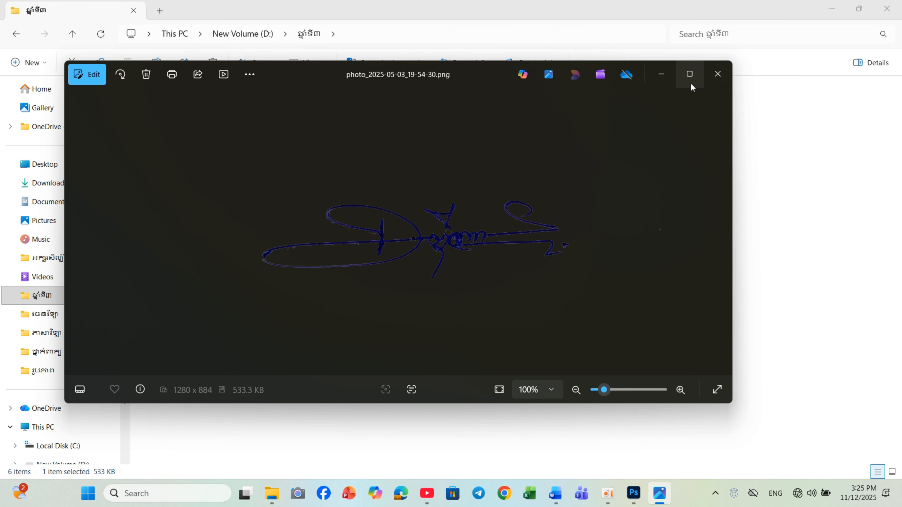
pyautogui.click(692, 75)
pyautogui.scroll(3, 526, 228)
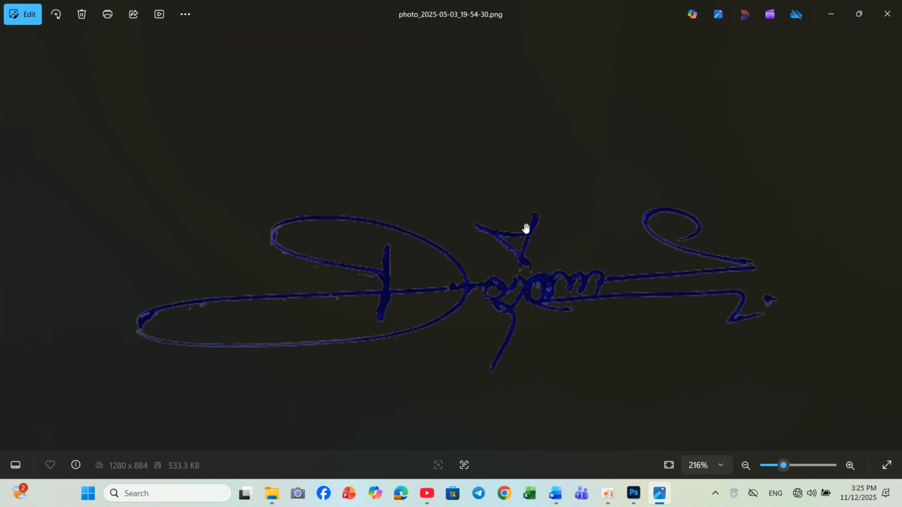
pyautogui.scroll(4, 526, 228)
pyautogui.scroll(-5, 526, 228)
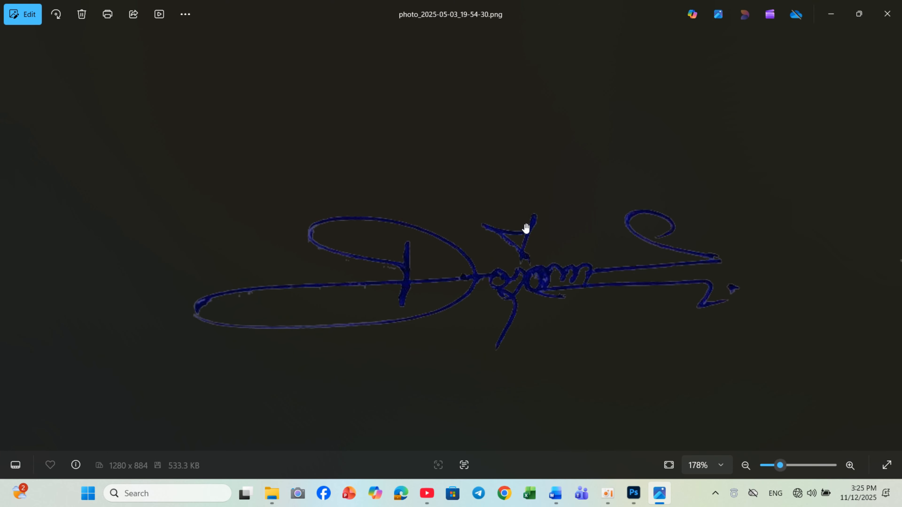
pyautogui.scroll(-2, 526, 228)
pyautogui.click(887, 13)
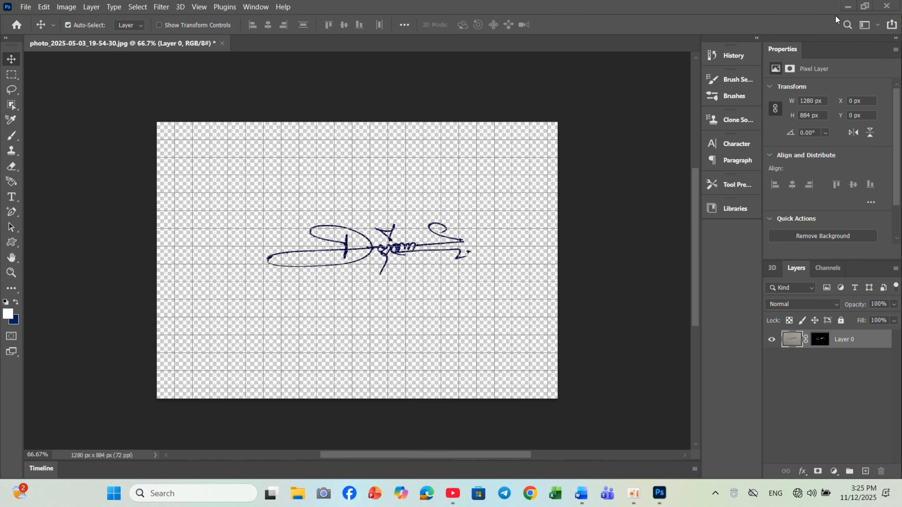
# Switch to Word and delete the old cut-out signature picture from the page
pyautogui.click(848, 6)
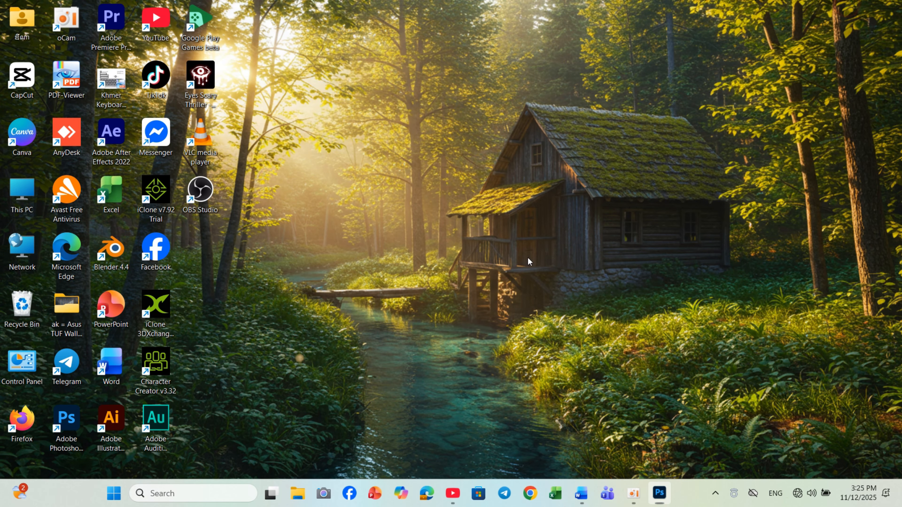
pyautogui.click(581, 499)
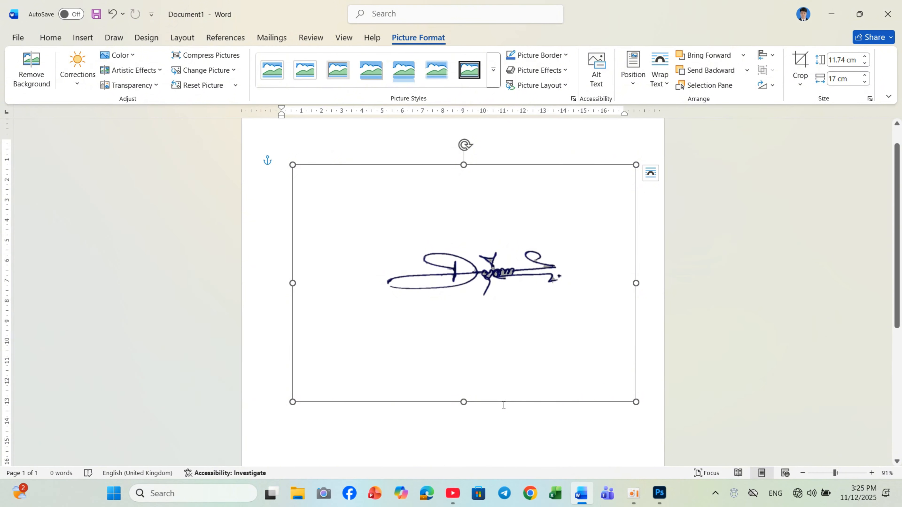
pyautogui.moveTo(492, 404)
pyautogui.mouseDown()
pyautogui.moveTo(462, 432)
pyautogui.moveTo(444, 420)
pyautogui.moveTo(455, 451)
pyautogui.moveTo(396, 377)
pyautogui.moveTo(532, 399)
pyautogui.moveTo(496, 399)
pyautogui.mouseUp()
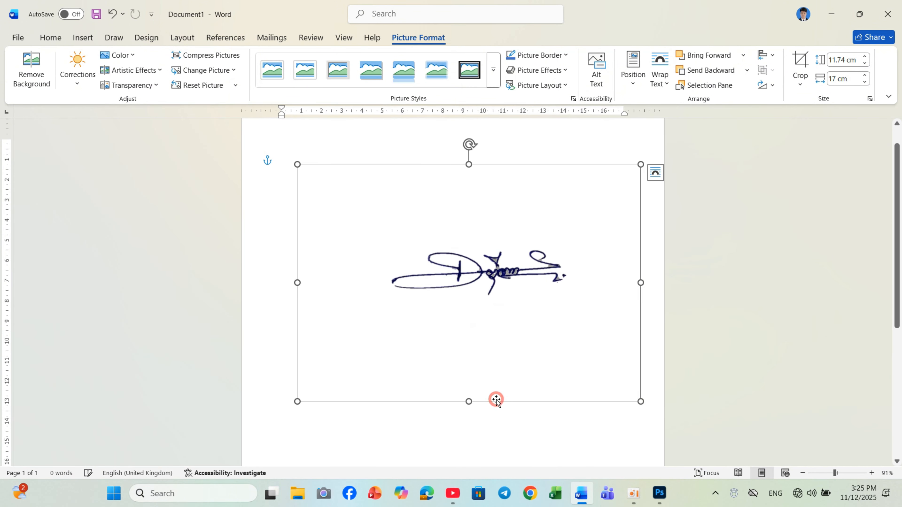
pyautogui.press('Delete')
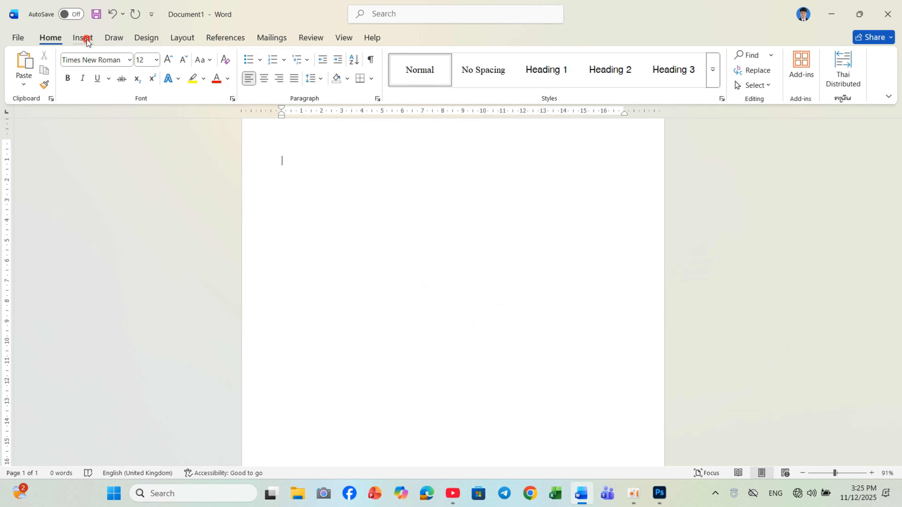
# Insert the picture photo_2025-05-03_19-54-30 from the ឆ្នាំទី៣ folder on New Volume (D:) into the empty document
pyautogui.click(85, 38)
pyautogui.click(143, 73)
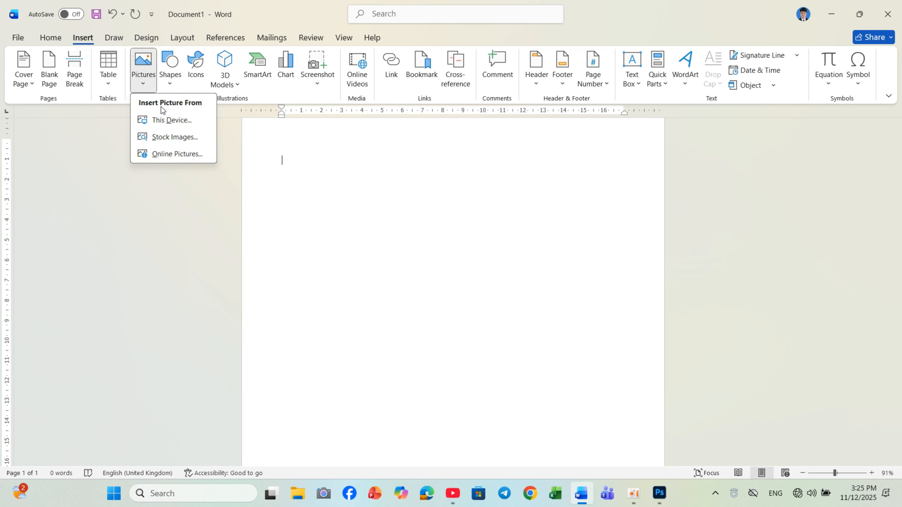
pyautogui.click(160, 120)
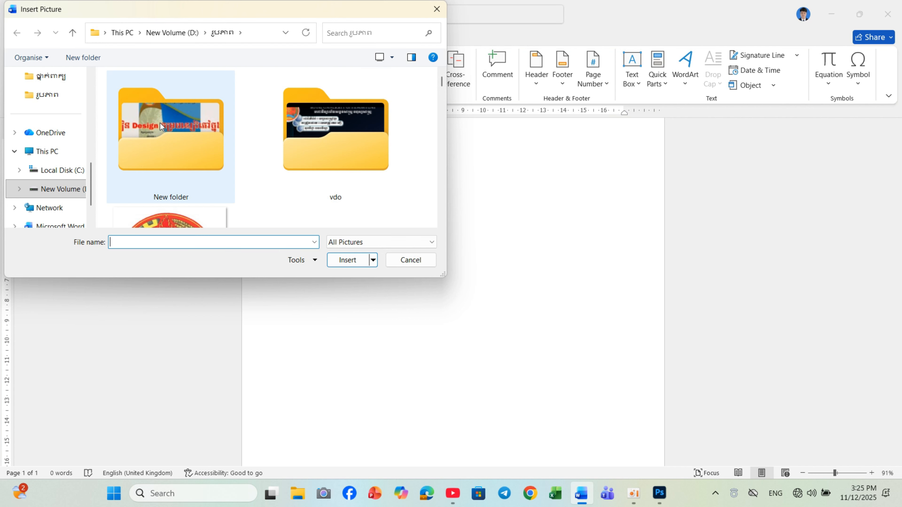
pyautogui.click(60, 189)
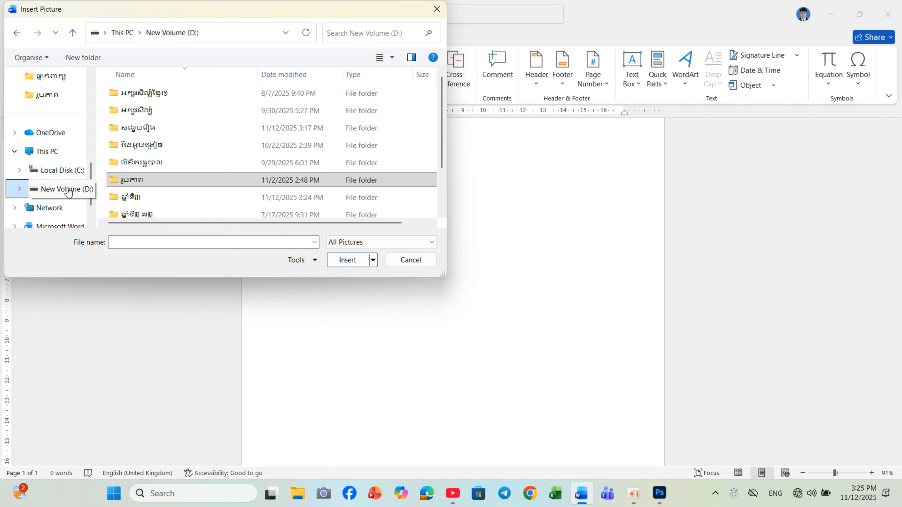
pyautogui.doubleClick(160, 197)
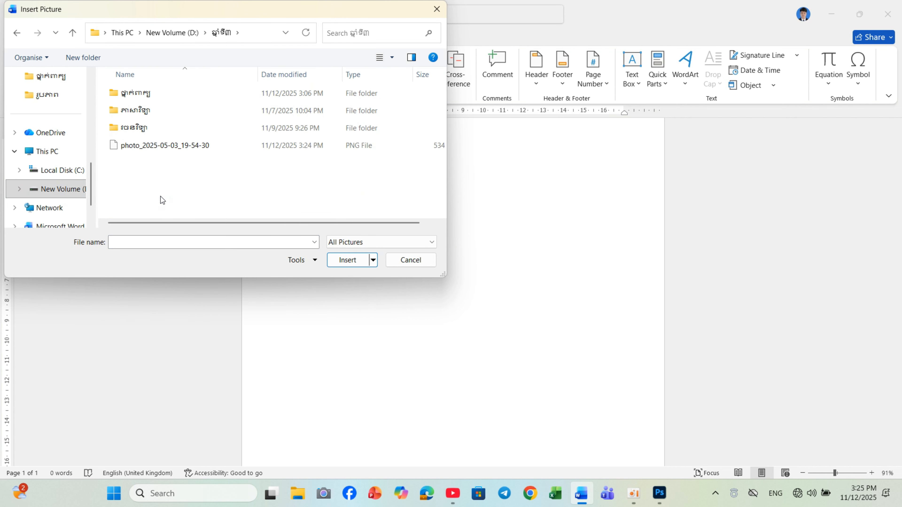
pyautogui.doubleClick(184, 149)
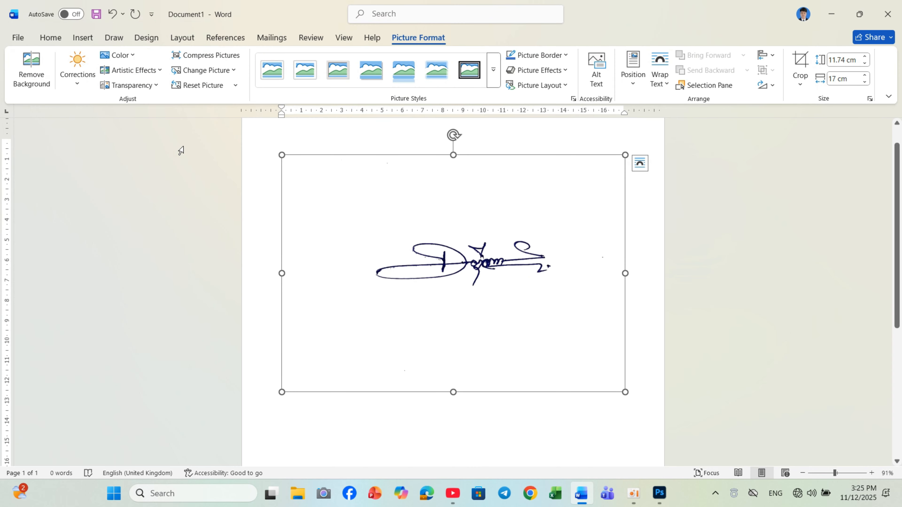
# Shrink the inserted signature picture proportionally to about 3.93 cm high by 5.69 cm wide
pyautogui.click(852, 473)
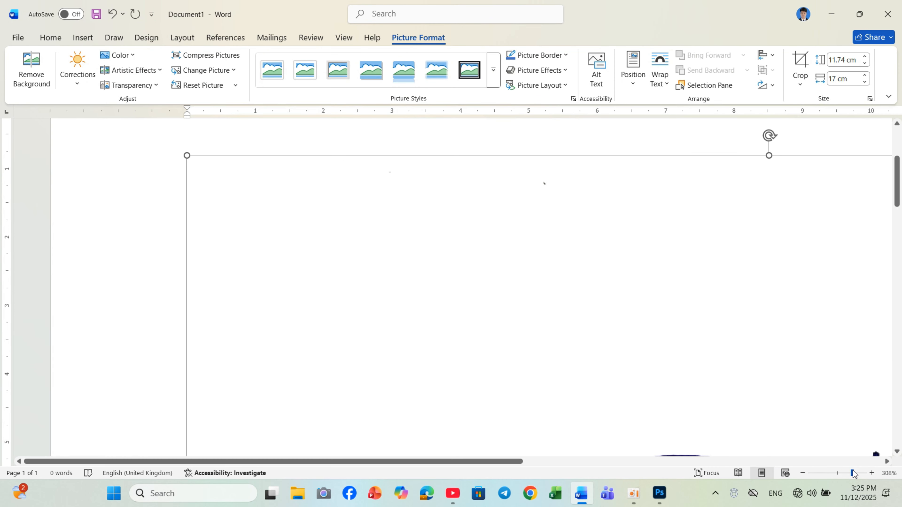
pyautogui.scroll(-5, 699, 420)
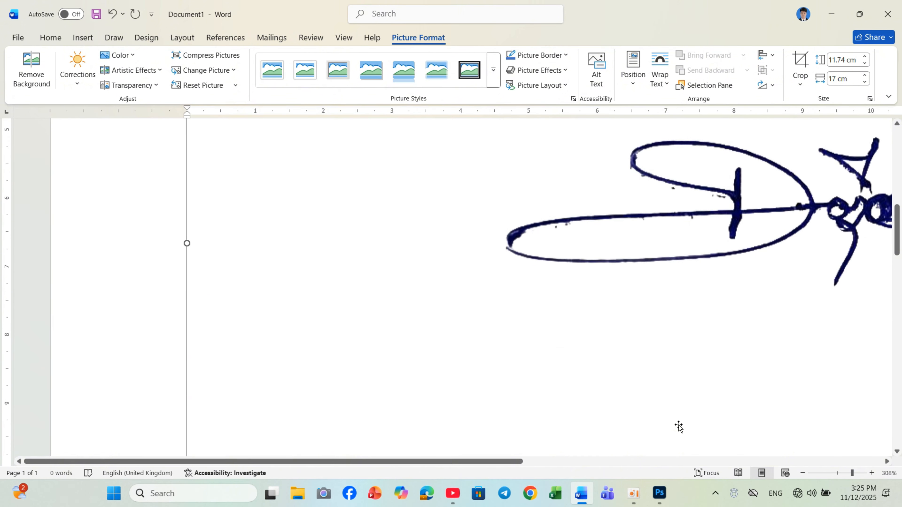
pyautogui.moveTo(505, 460)
pyautogui.mouseDown()
pyautogui.moveTo(620, 472)
pyautogui.moveTo(686, 497)
pyautogui.moveTo(720, 497)
pyautogui.mouseUp()
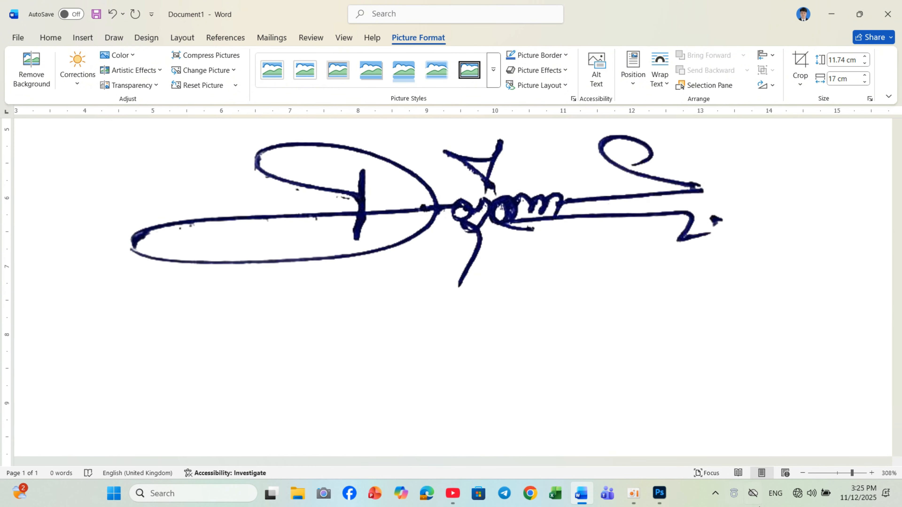
pyautogui.click(837, 474)
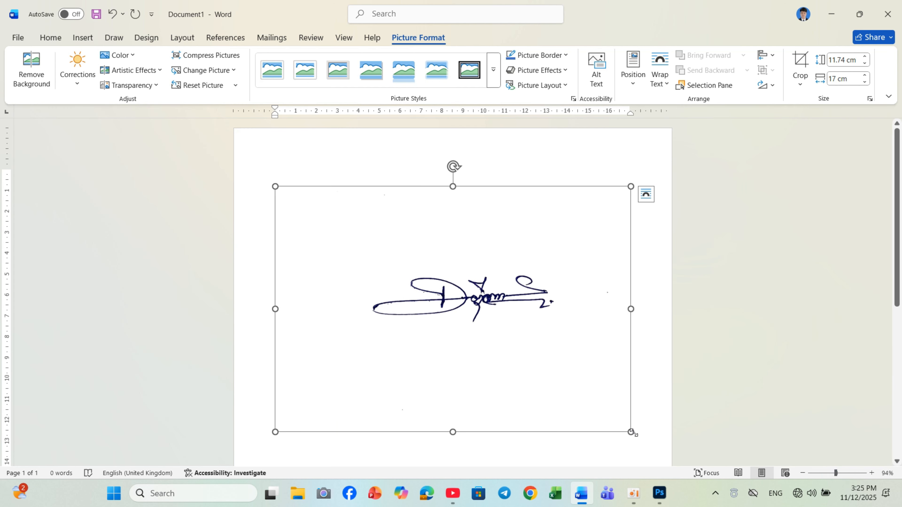
pyautogui.moveTo(633, 433)
pyautogui.mouseDown()
pyautogui.moveTo(449, 286)
pyautogui.moveTo(392, 258)
pyautogui.mouseUp()
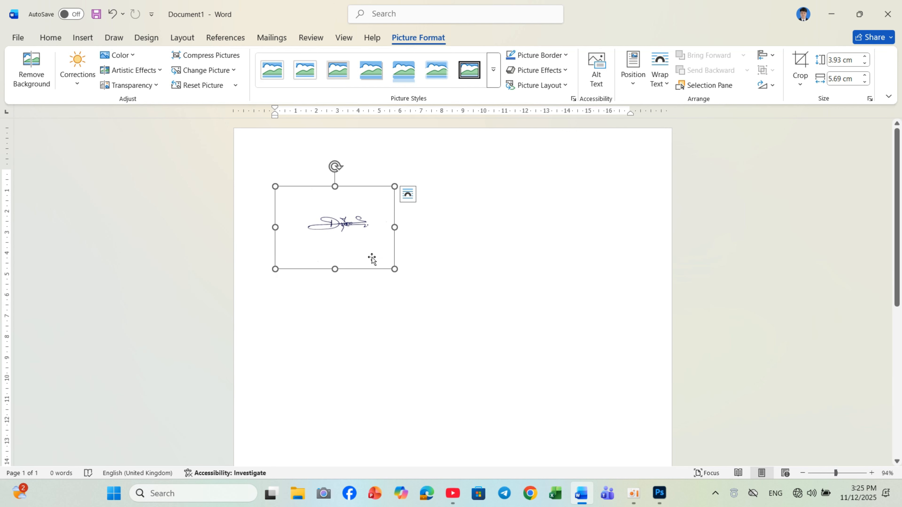
# Set the signature picture's text wrapping to Behind Text and move it toward the upper middle of the page
pyautogui.click(410, 194)
pyautogui.click(469, 305)
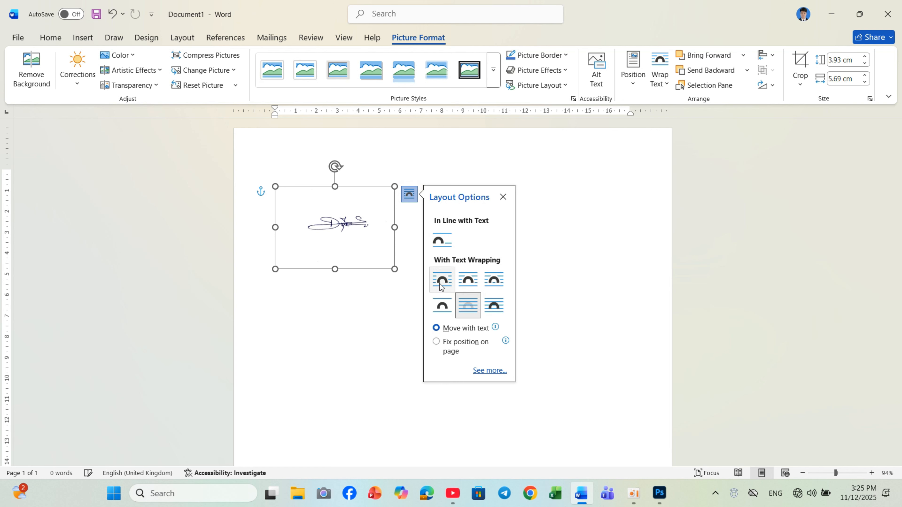
pyautogui.moveTo(383, 268)
pyautogui.mouseDown()
pyautogui.moveTo(518, 326)
pyautogui.moveTo(483, 307)
pyautogui.mouseUp()
# Crop the signature picture's empty margins to about 2.58 by 3.87 cm, and enlarge the cropped picture on the page
pyautogui.click(800, 79)
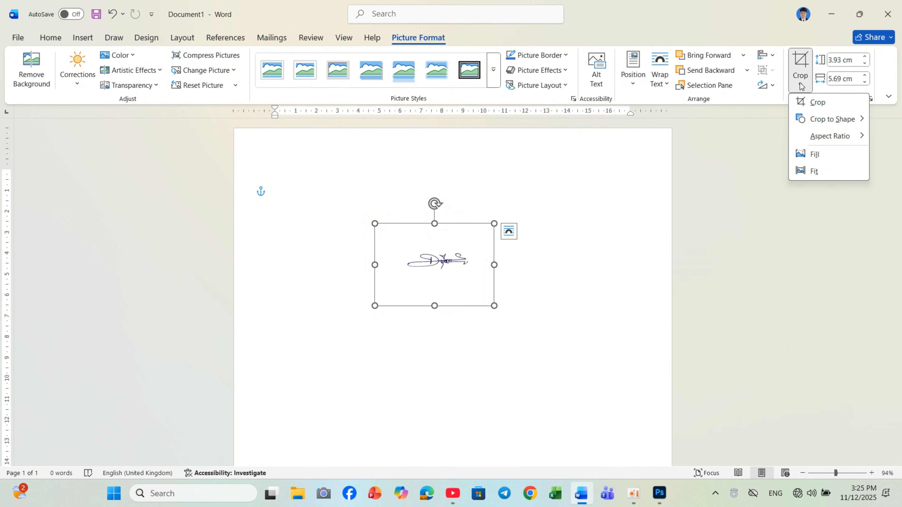
pyautogui.click(806, 103)
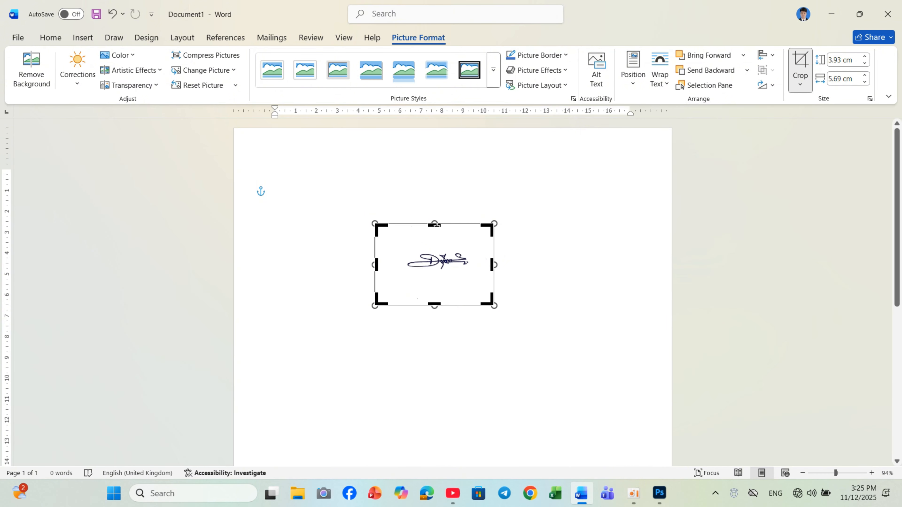
pyautogui.moveTo(486, 302)
pyautogui.mouseDown()
pyautogui.moveTo(455, 278)
pyautogui.moveTo(465, 266)
pyautogui.moveTo(476, 274)
pyautogui.mouseUp()
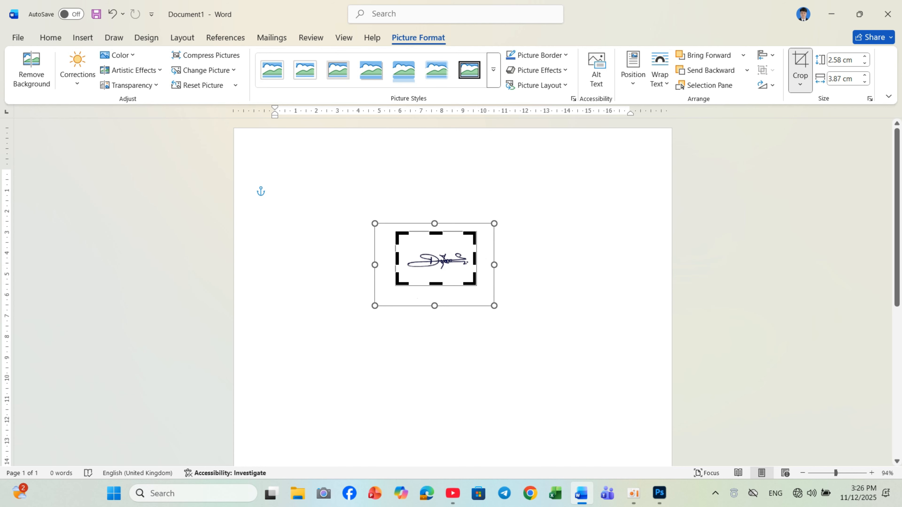
pyautogui.click(475, 272)
pyautogui.click(473, 283)
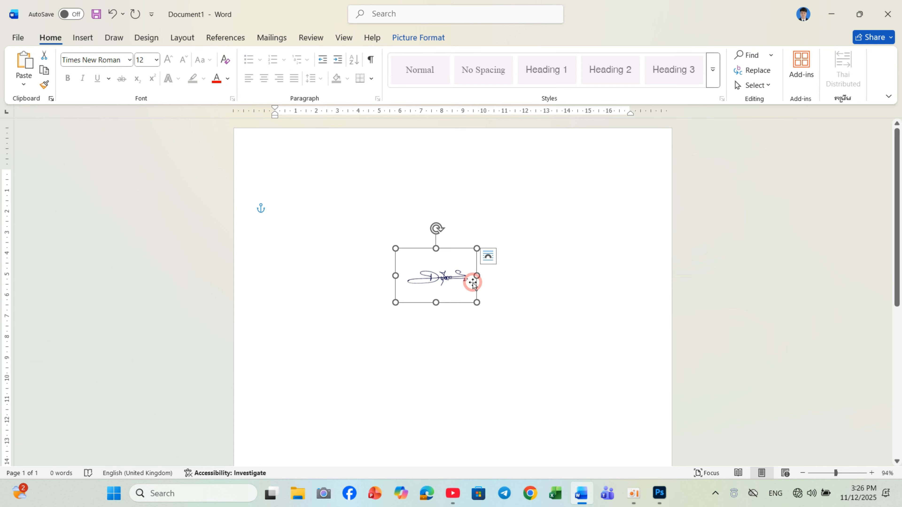
pyautogui.moveTo(478, 303)
pyautogui.mouseDown()
pyautogui.moveTo(606, 388)
pyautogui.moveTo(540, 344)
pyautogui.moveTo(564, 362)
pyautogui.moveTo(534, 370)
pyautogui.moveTo(539, 362)
pyautogui.mouseUp()
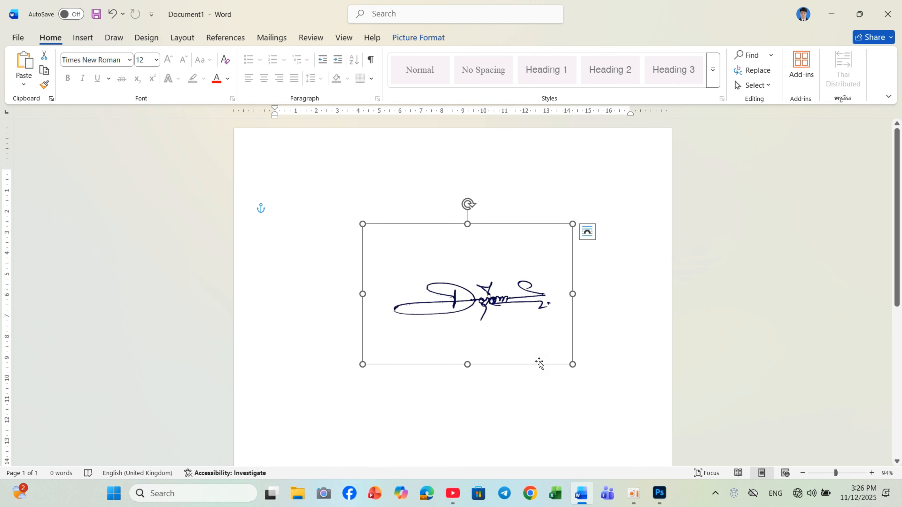